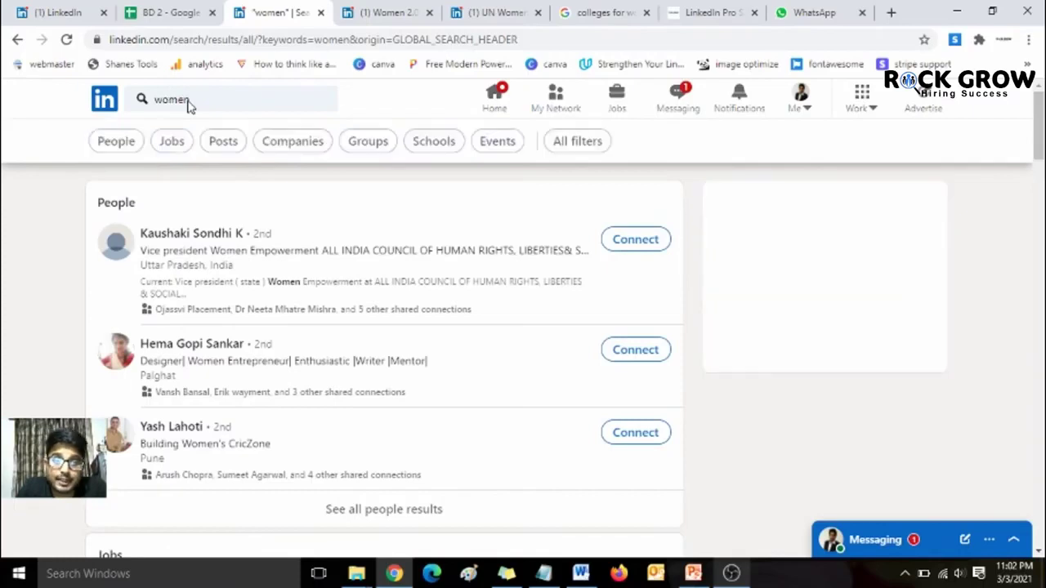
Step: Filter the "women" search to groups and check the member counts of Women 2.0 Group and UN Women (Unofficial)
click(368, 144)
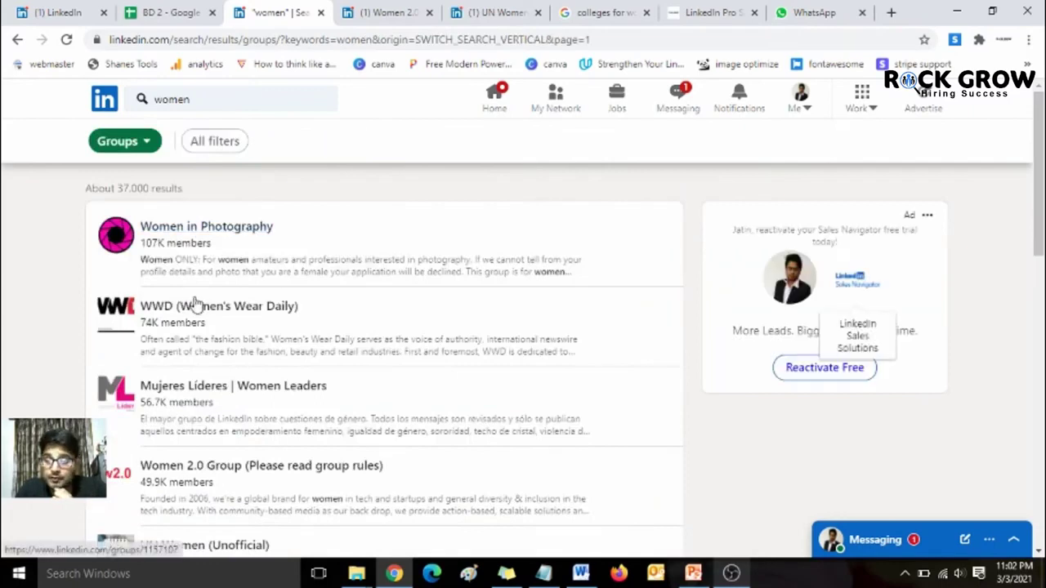
click(360, 11)
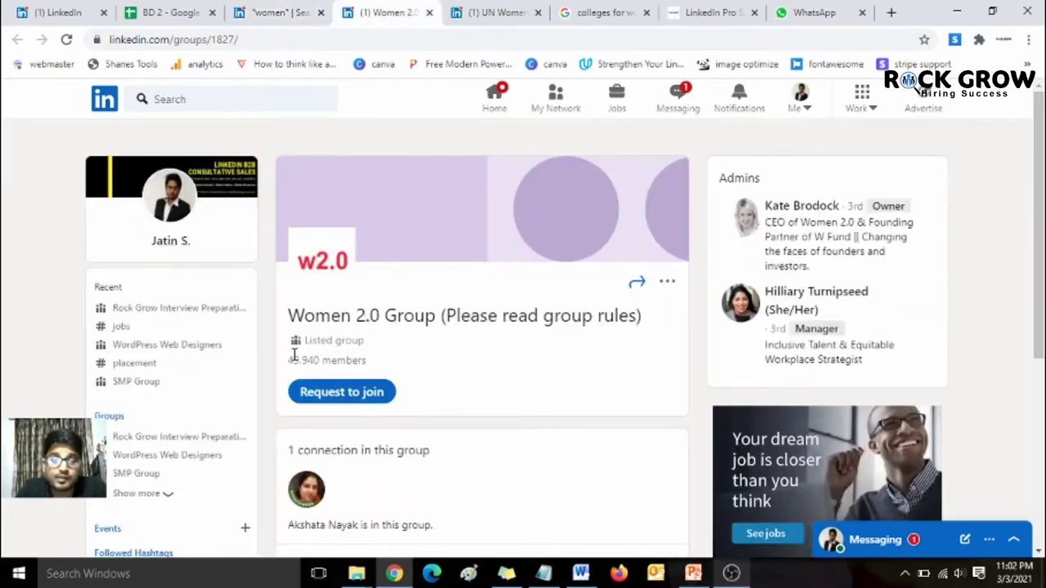
drag(290, 360, 372, 365)
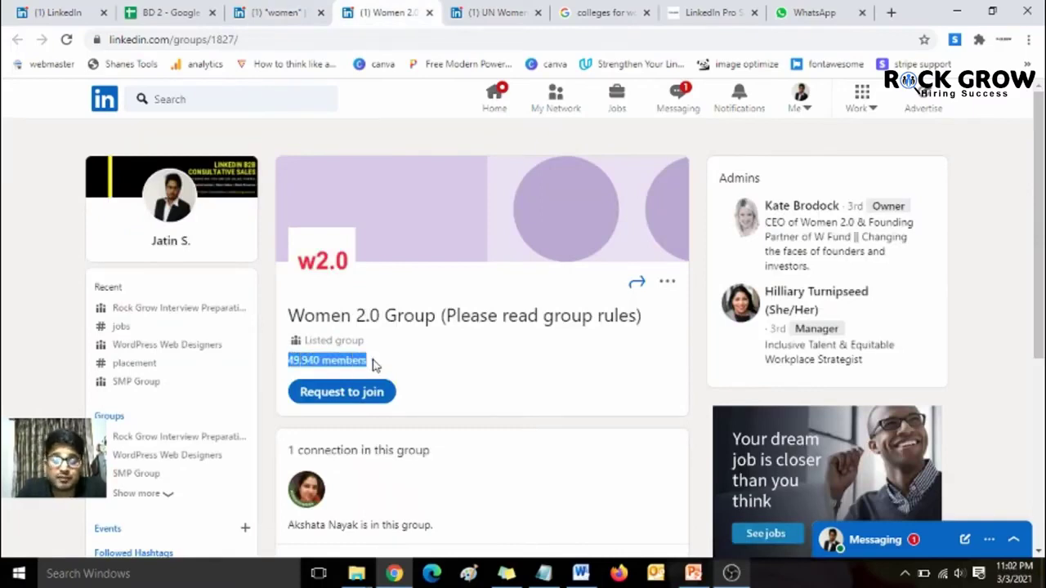
click(458, 10)
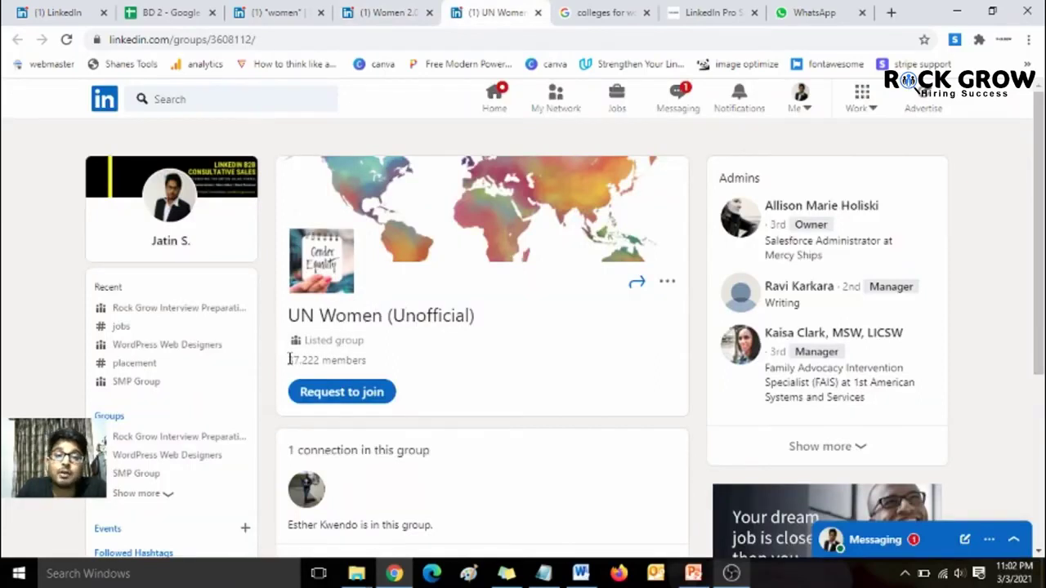
drag(289, 359, 373, 362)
click(374, 362)
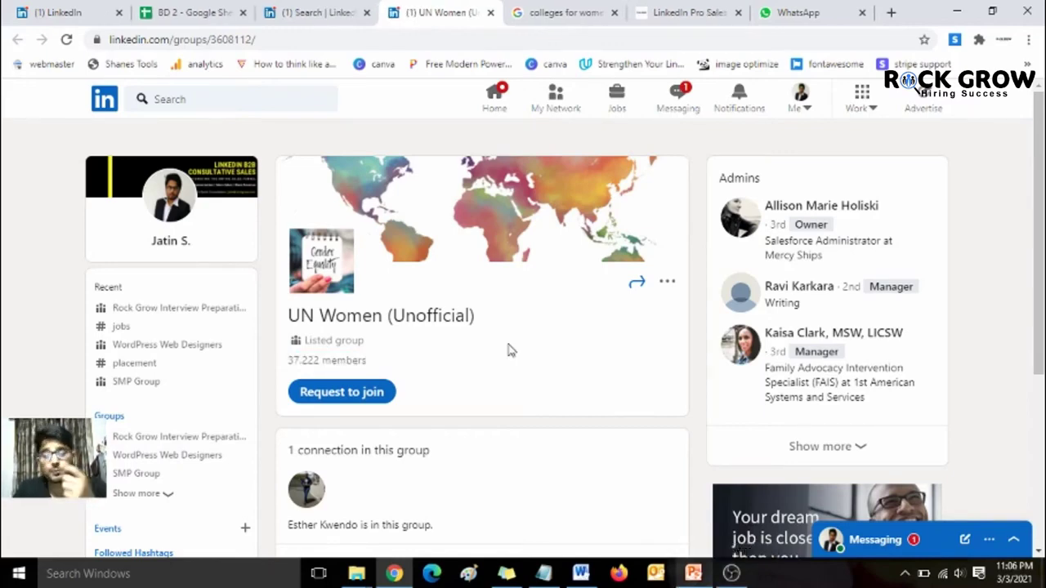
Step: Copy the name Lady Shri Ram College for Women from the Google results for colleges for women
click(550, 12)
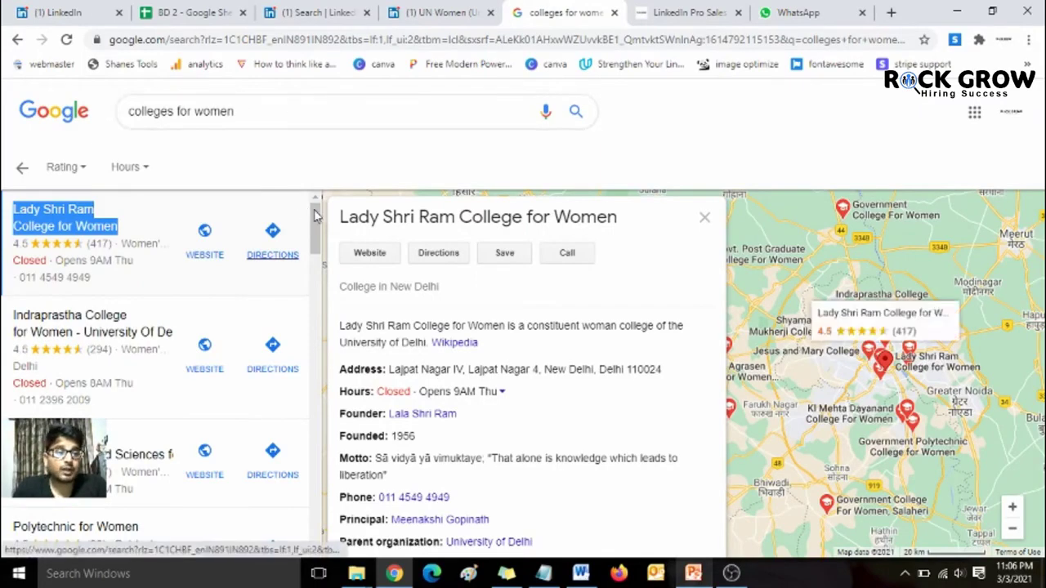
drag(316, 222, 318, 196)
triple_click(69, 214)
key(ctrl+c)
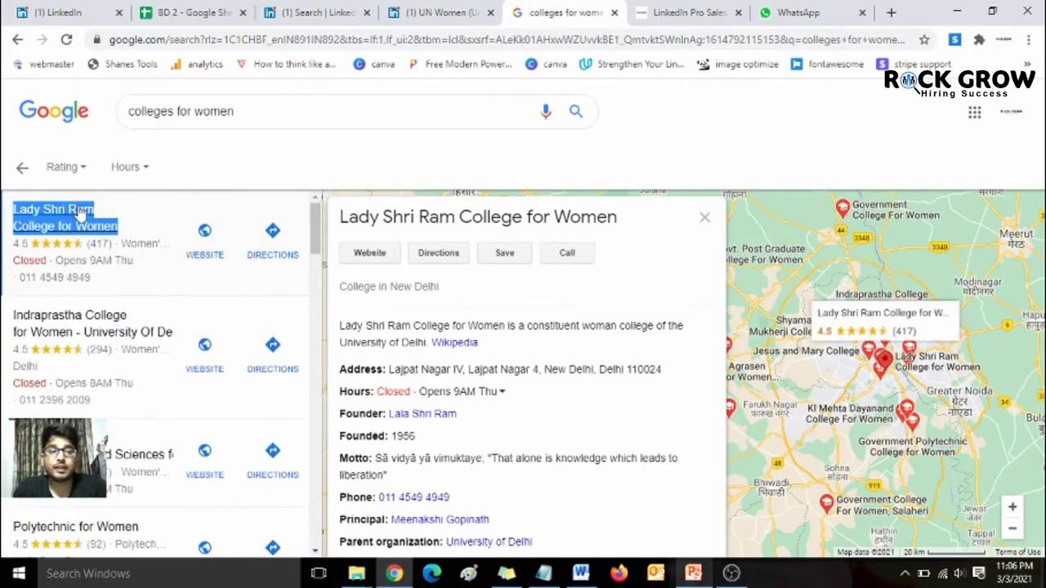
Step: Search LinkedIn for the copied college name and open the Lady Shri Ram College For Women school page
click(344, 8)
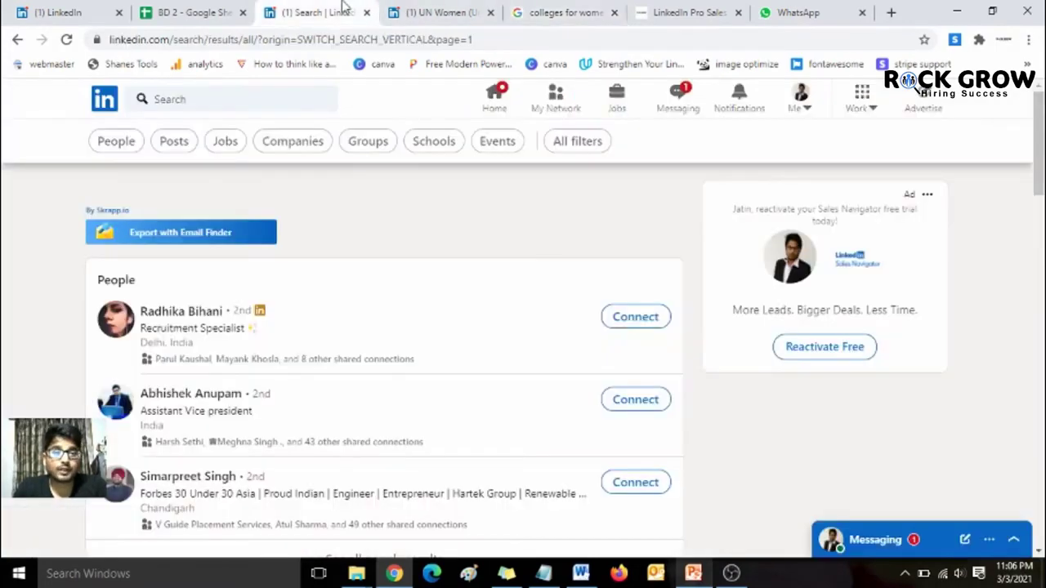
click(267, 102)
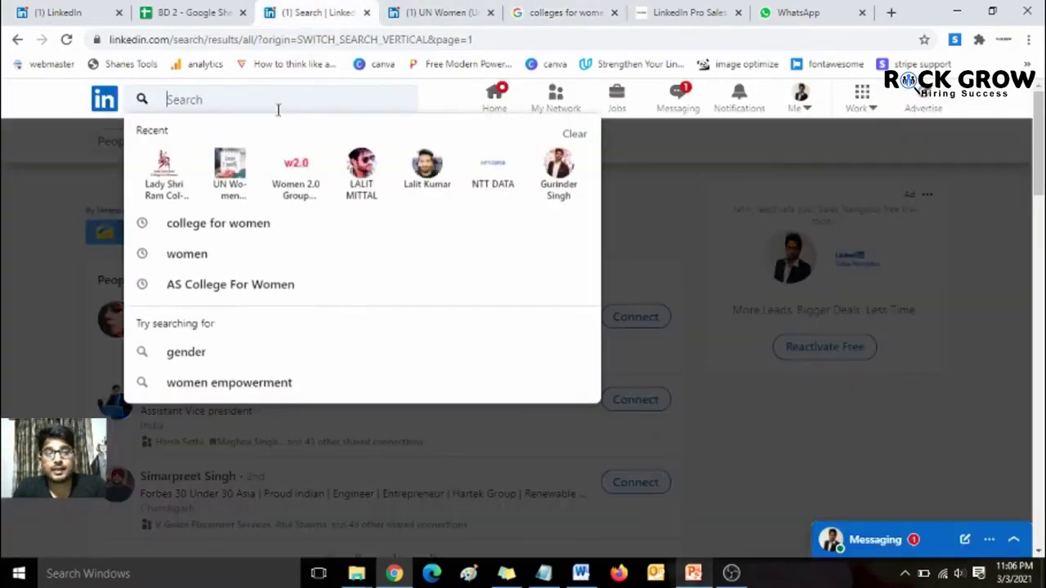
key(ctrl+v)
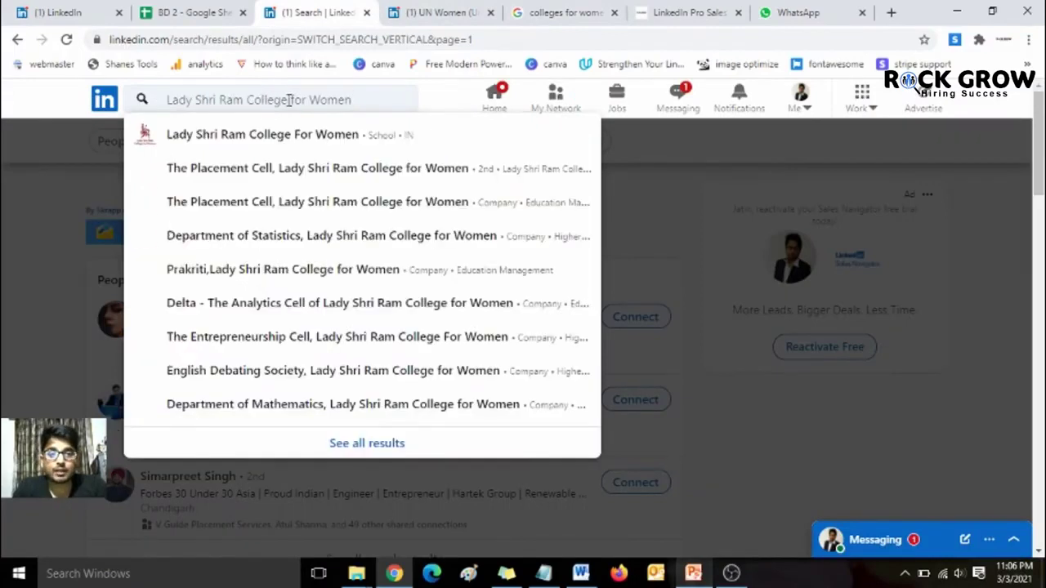
click(275, 139)
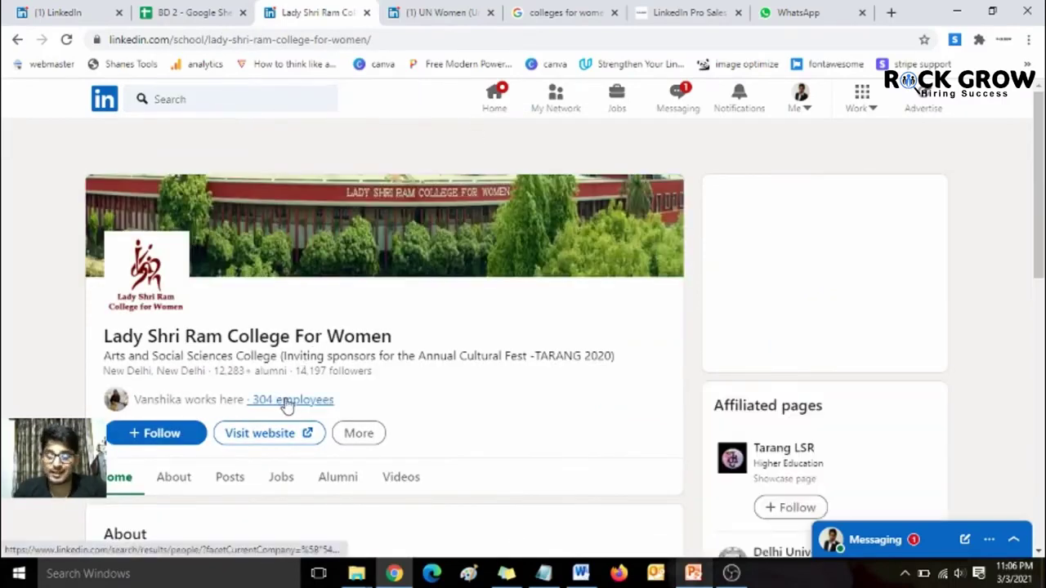
Step: List the employees of Lady Shri Ram College For Women and look through the people found
click(287, 400)
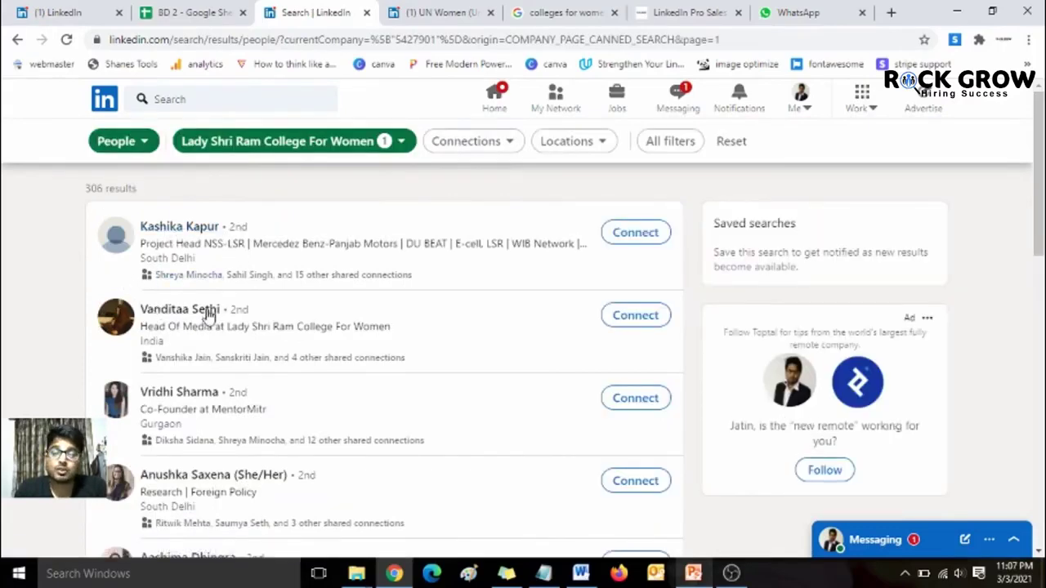
scroll(53, 417, down, 4)
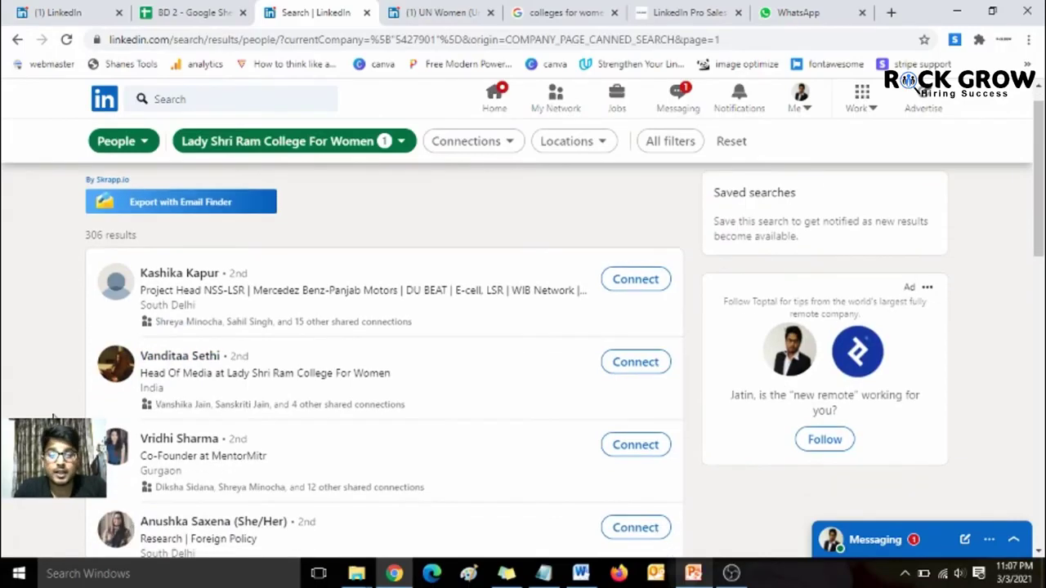
scroll(53, 417, down, 3)
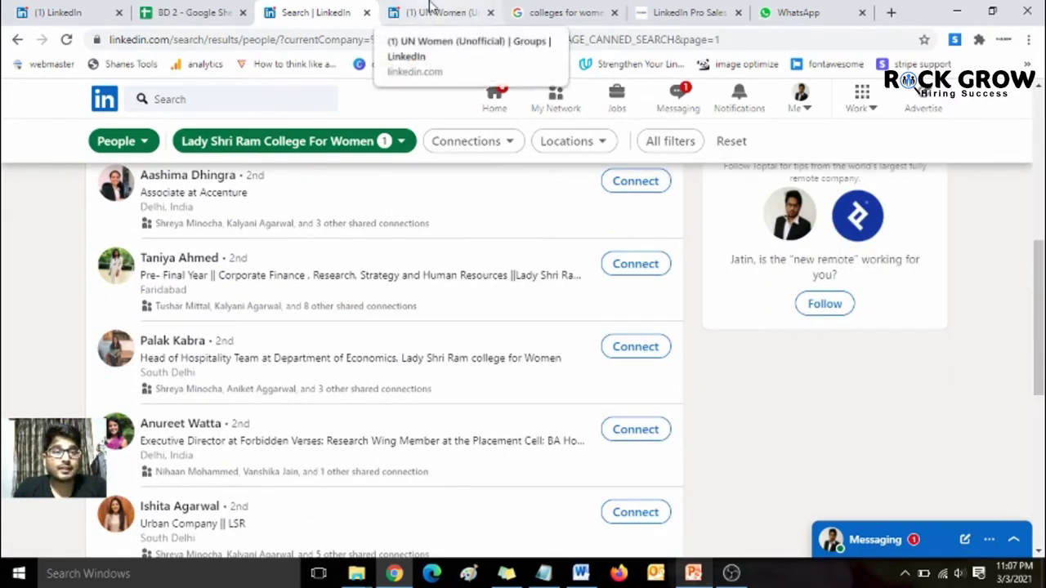
Step: Leave the college's employee list, restrict the LinkedIn search to schools and search for "college for women"
click(357, 142)
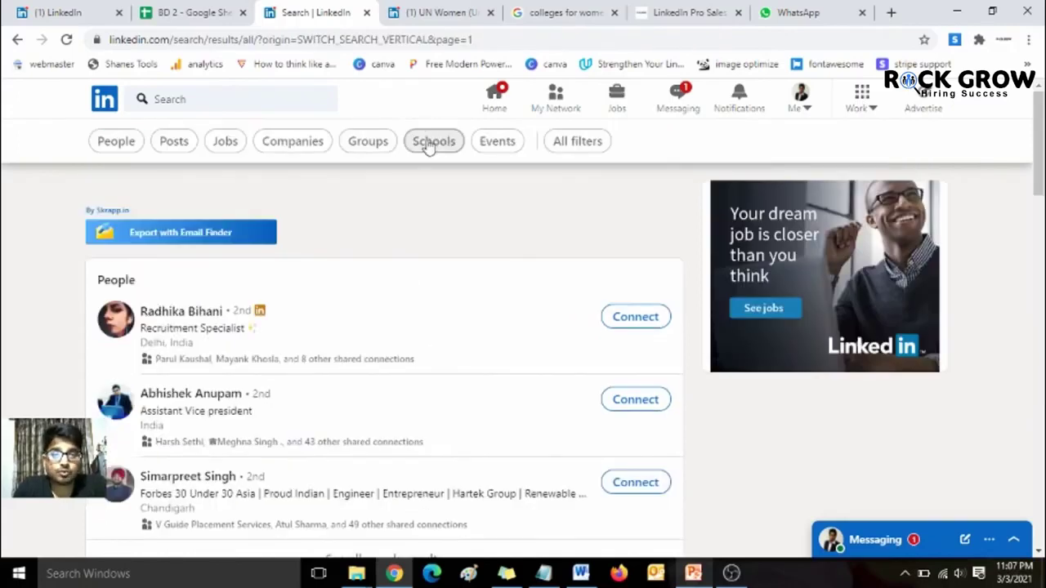
click(433, 141)
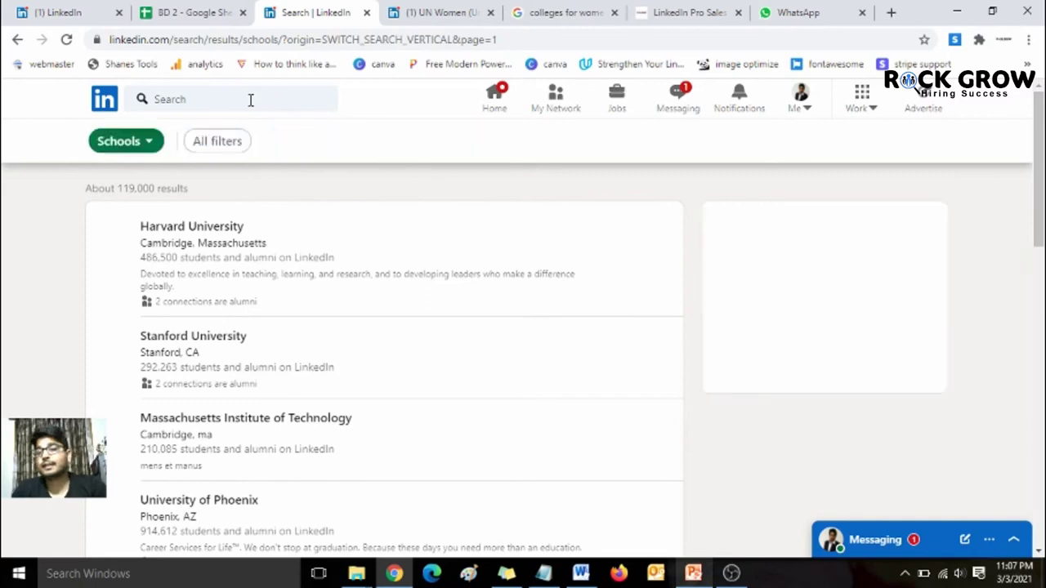
click(251, 99)
text(colle)
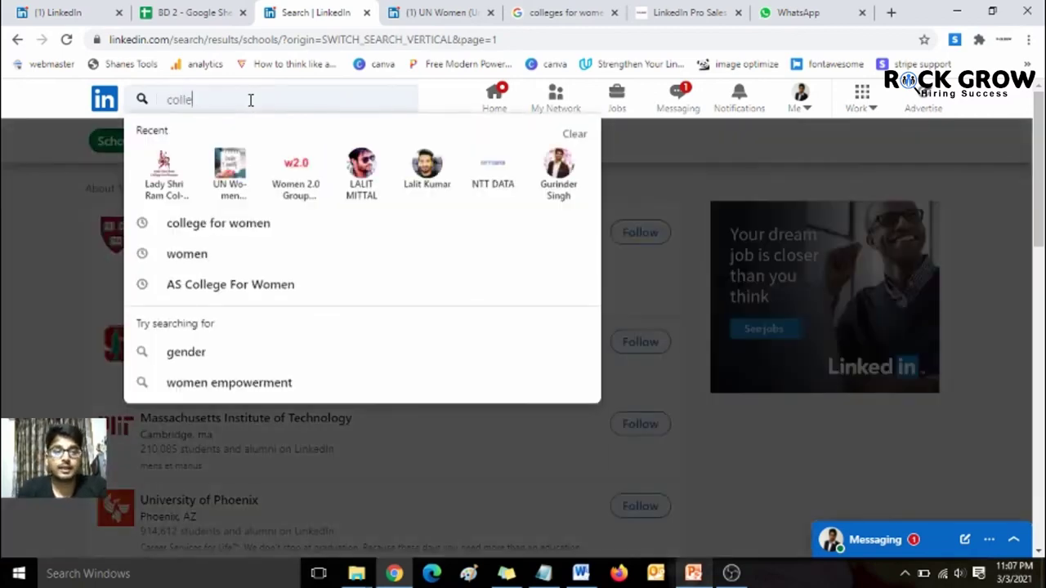
text(ge for women)
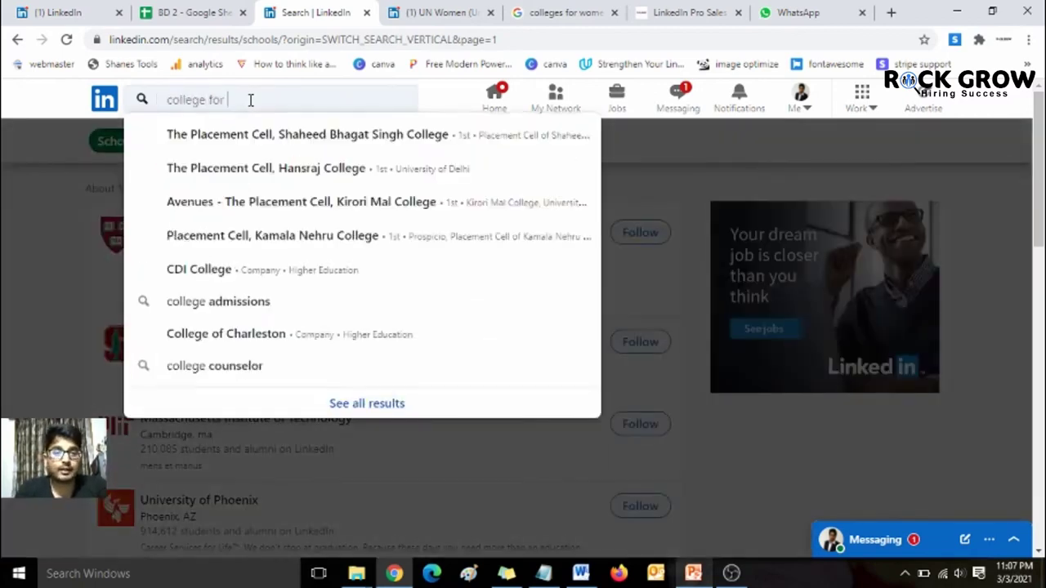
key(Return)
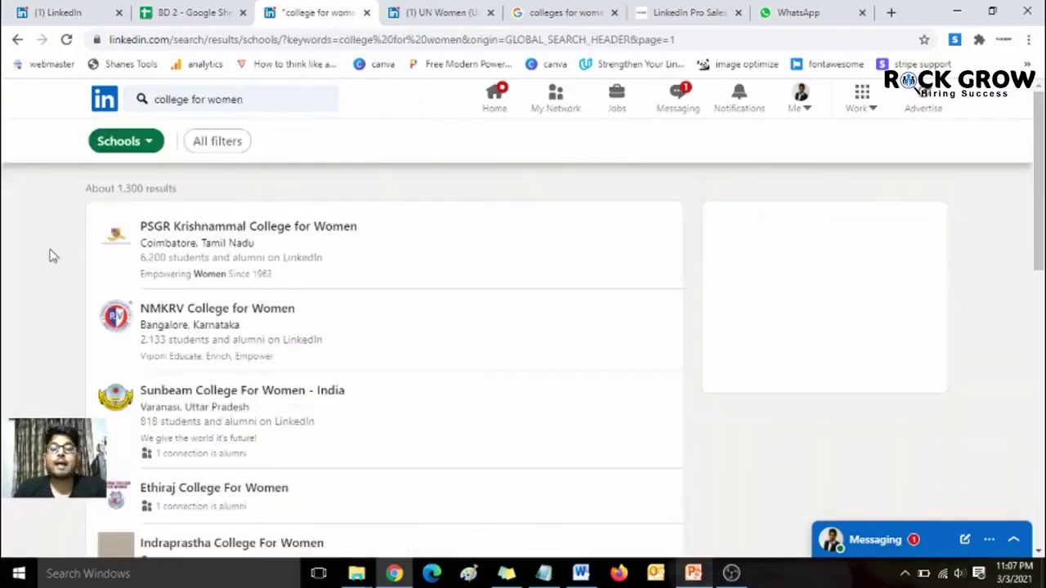
Step: Check the Google list of women's colleges, then look through the LinkedIn school results for "college for women"
click(543, 10)
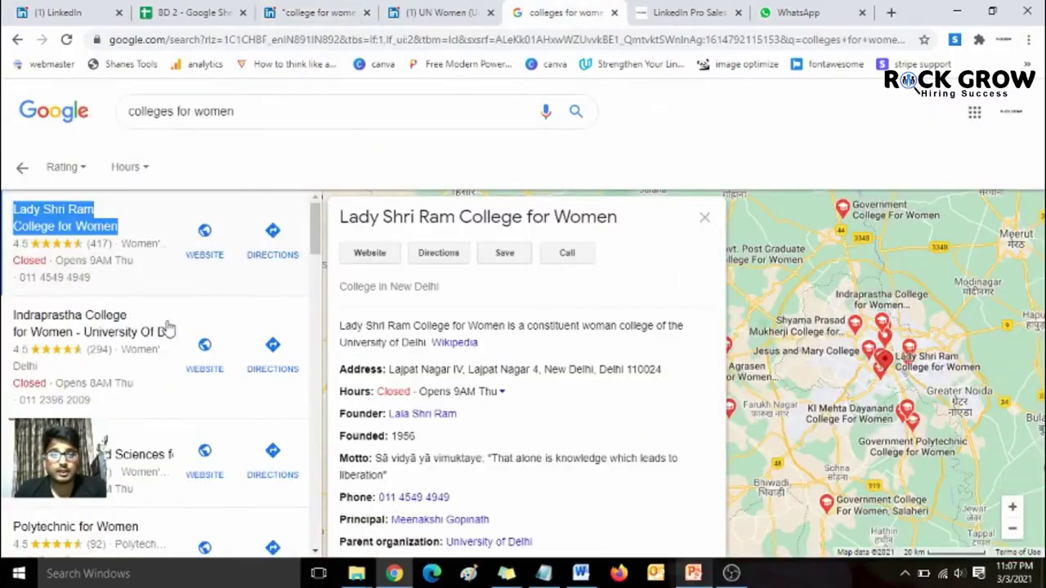
click(356, 6)
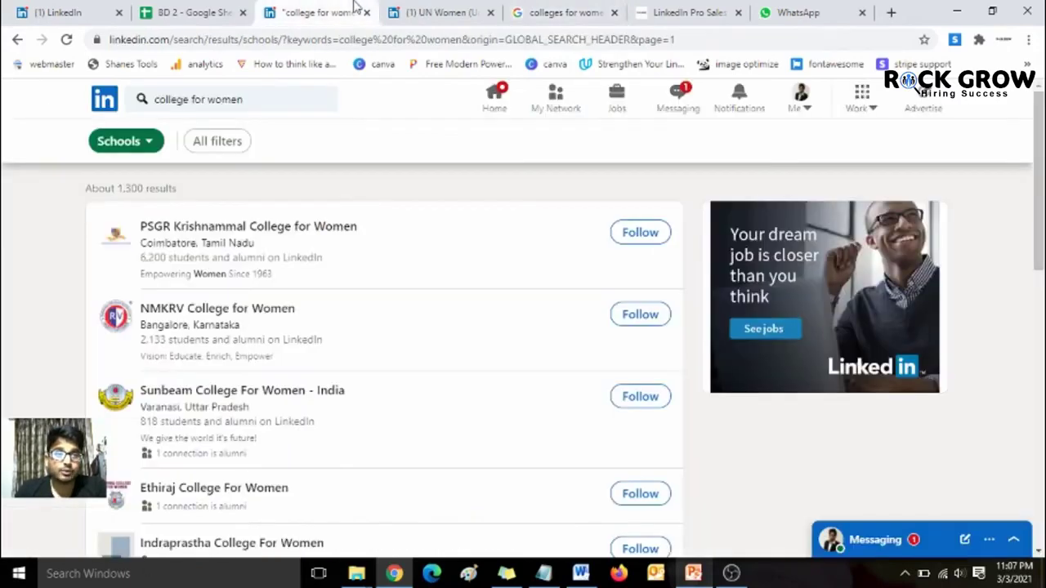
scroll(104, 262, down, 3)
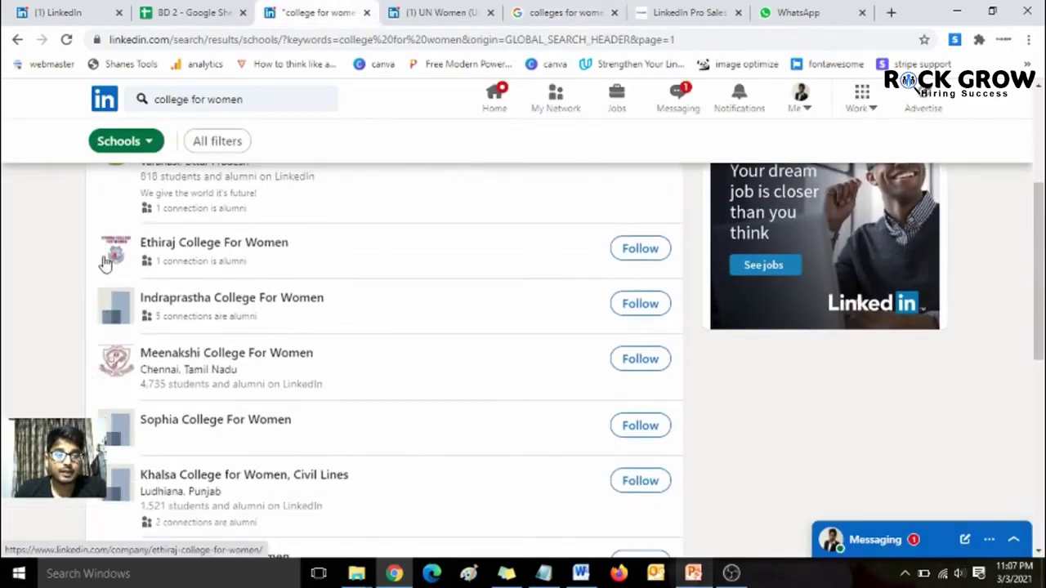
scroll(105, 262, up, 2)
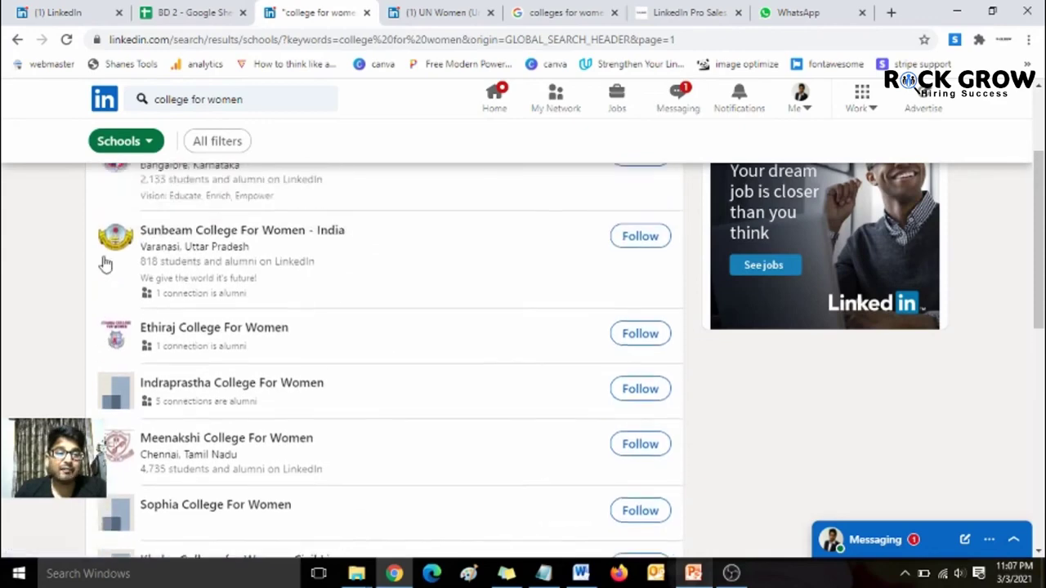
scroll(105, 262, up, 2)
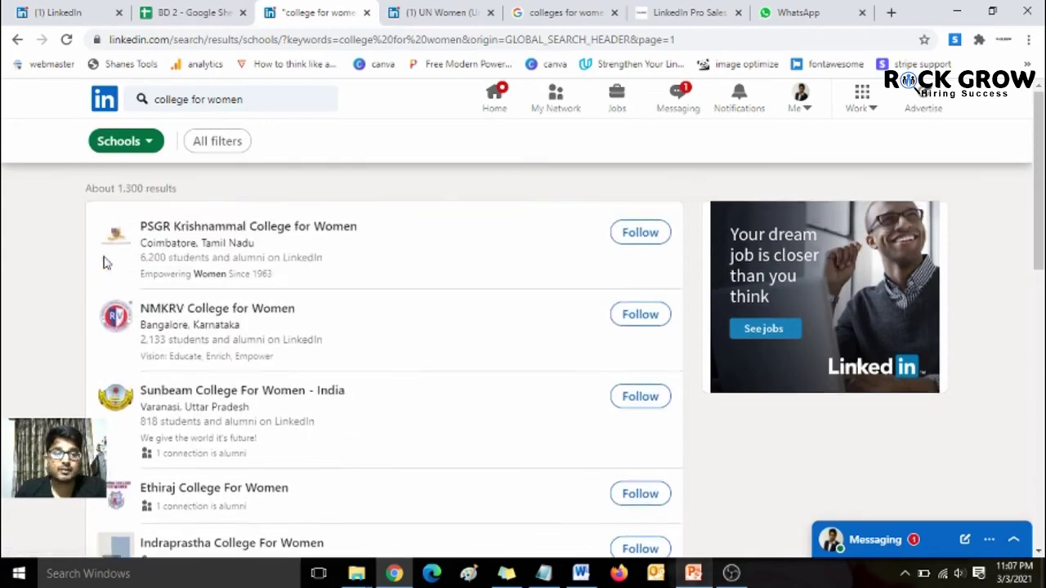
scroll(46, 307, down, 6)
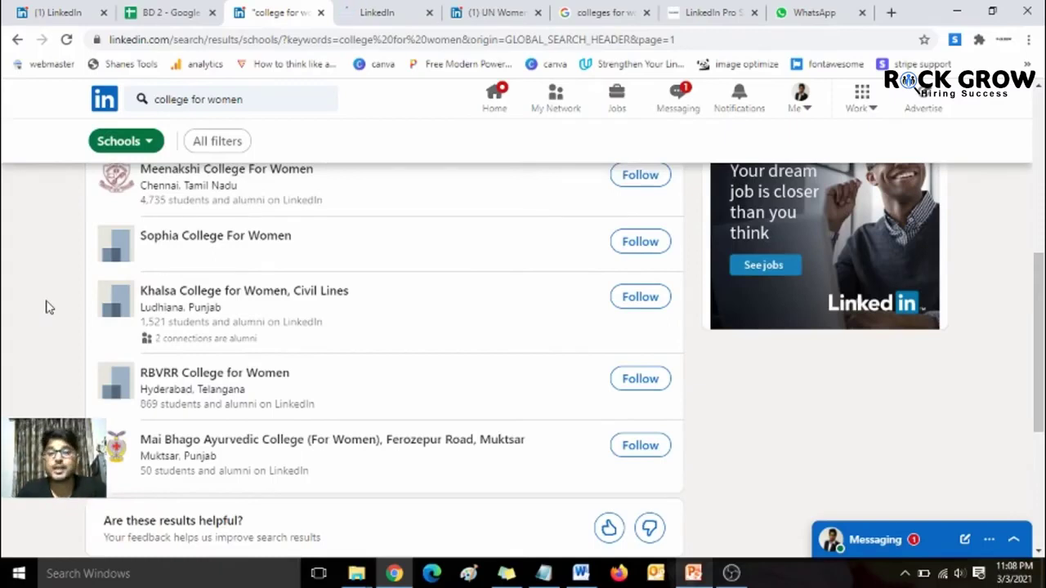
Step: View the PSGR Krishnammal College for Women page, list its employees and look through the people found
click(380, 13)
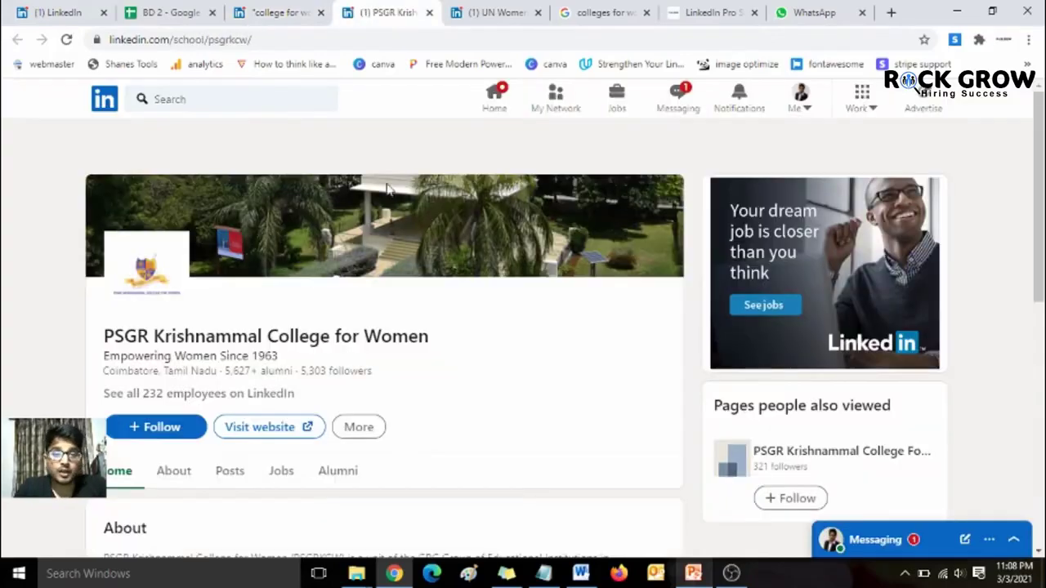
click(222, 395)
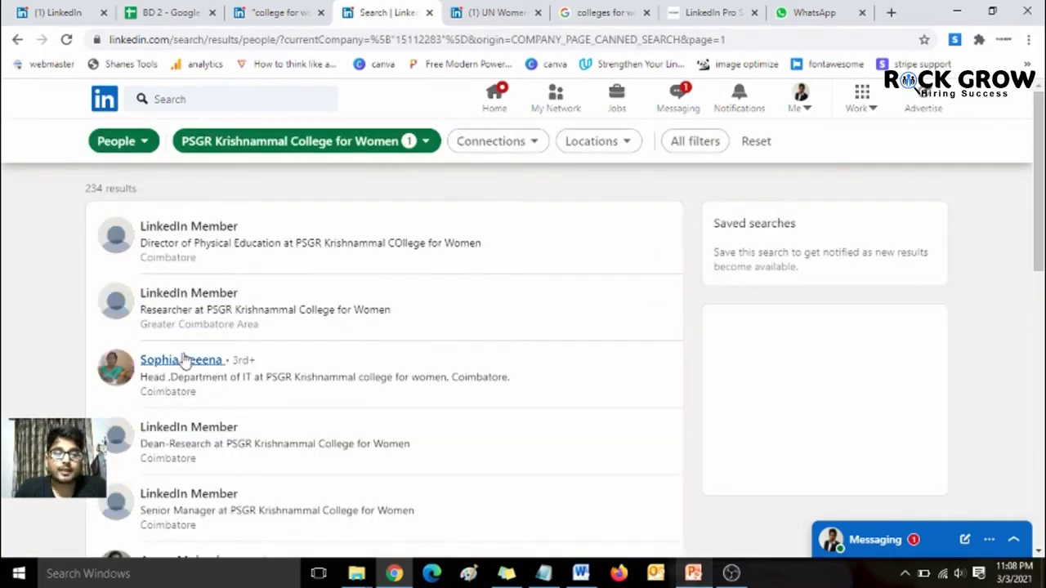
scroll(30, 391, down, 1)
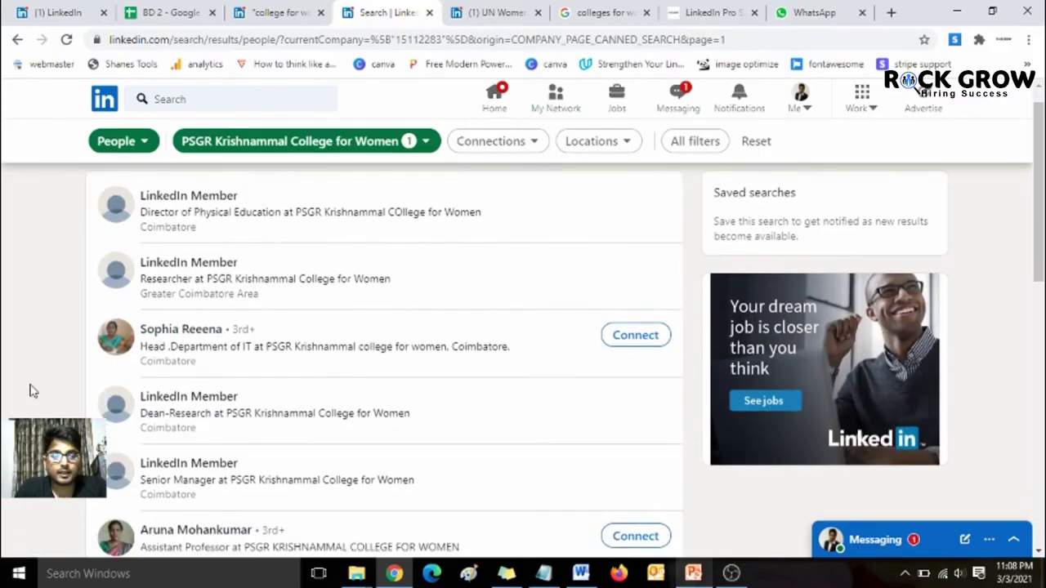
scroll(30, 392, down, 3)
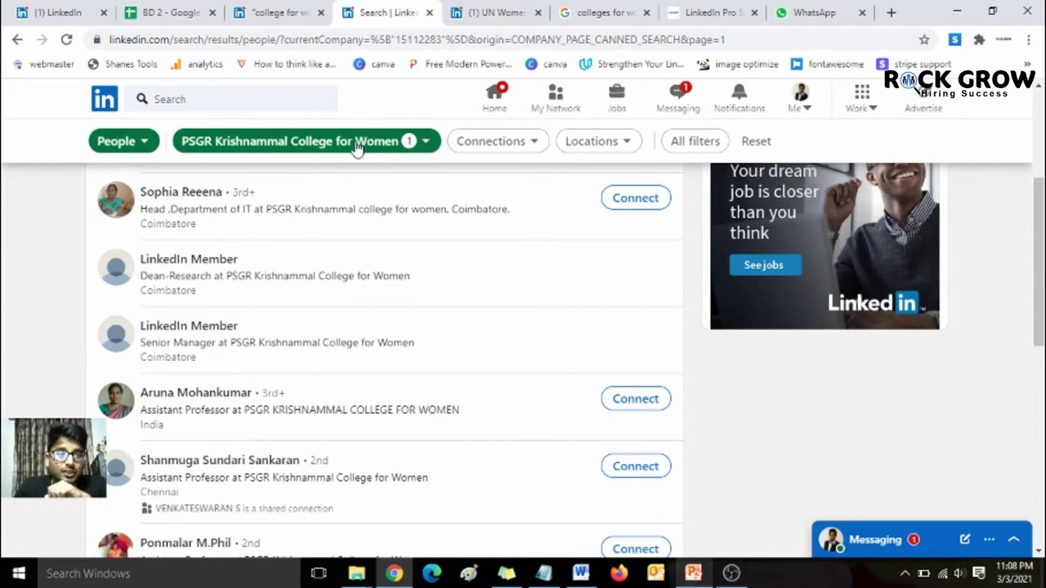
Step: Clear the college filter and set the people search's First name keyword to four common Indian women's first names joined by OR
click(755, 141)
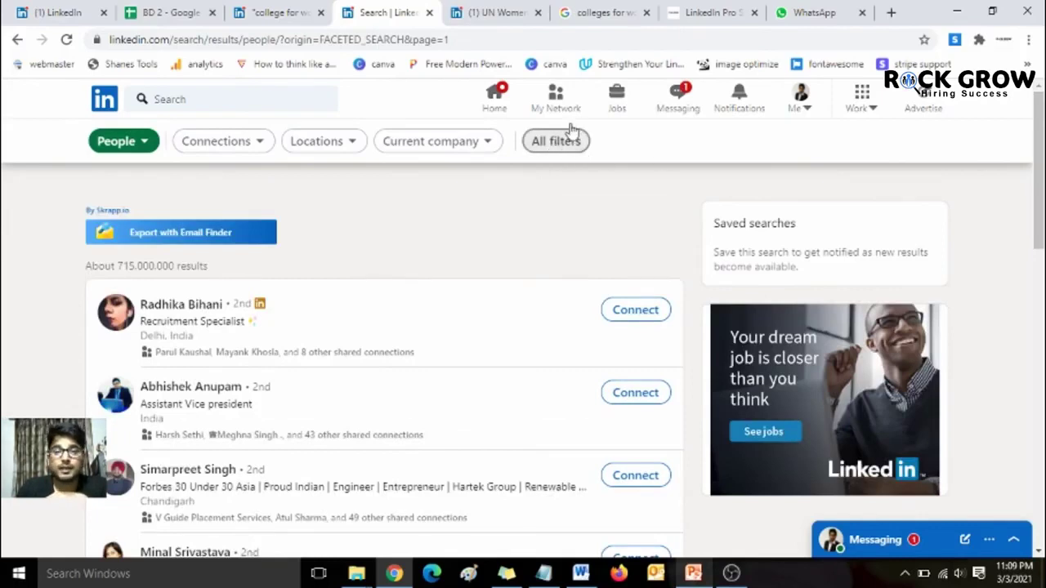
click(563, 142)
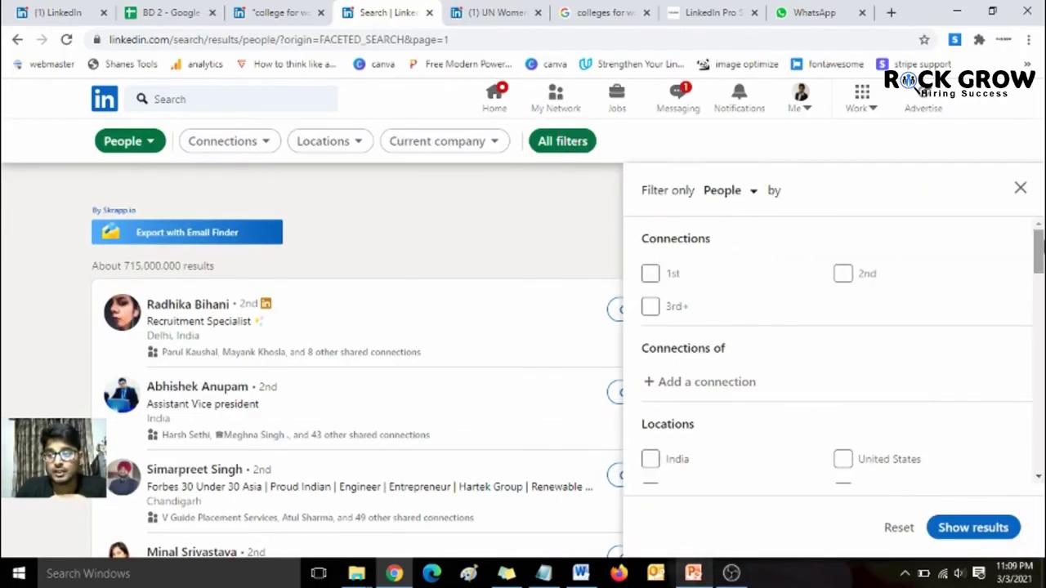
drag(1039, 252, 1039, 448)
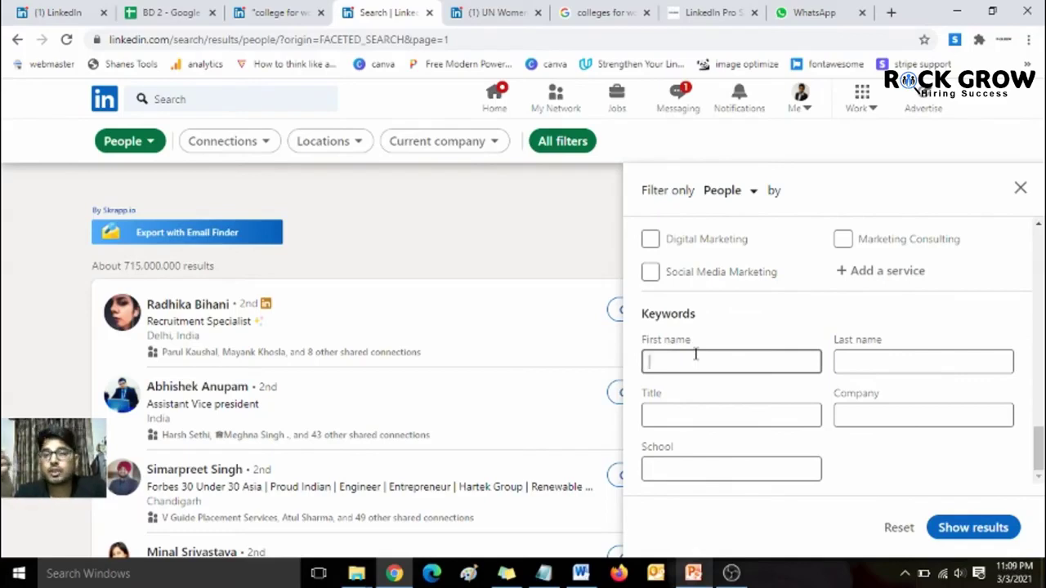
click(695, 354)
text(Ra)
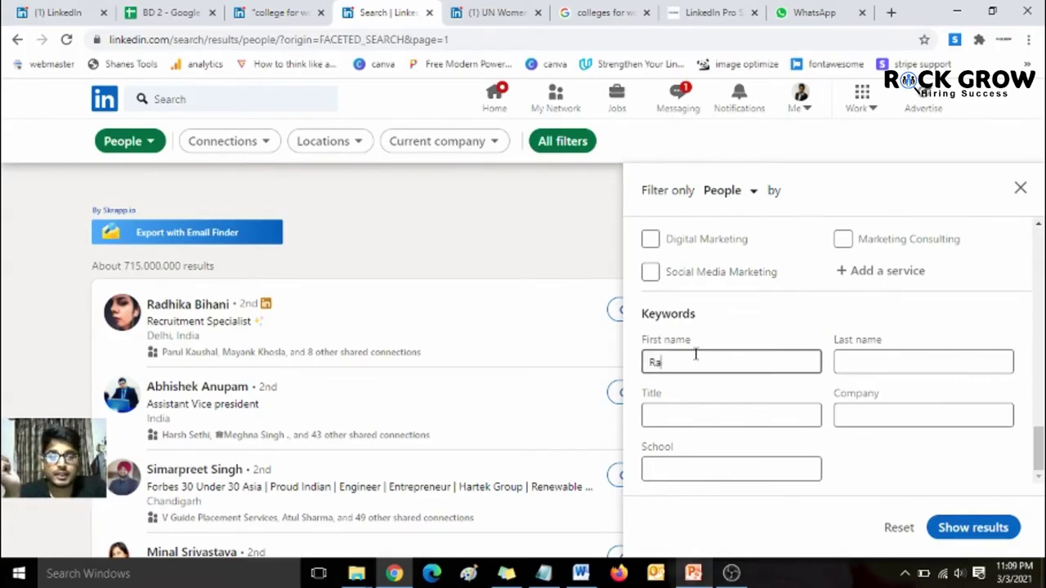
text(dhika)
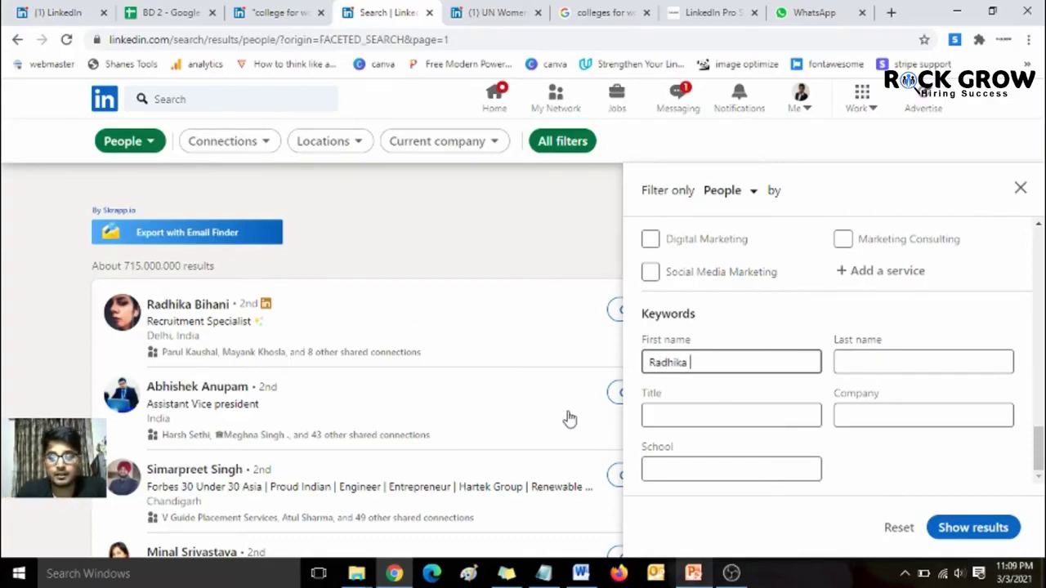
text( OR P)
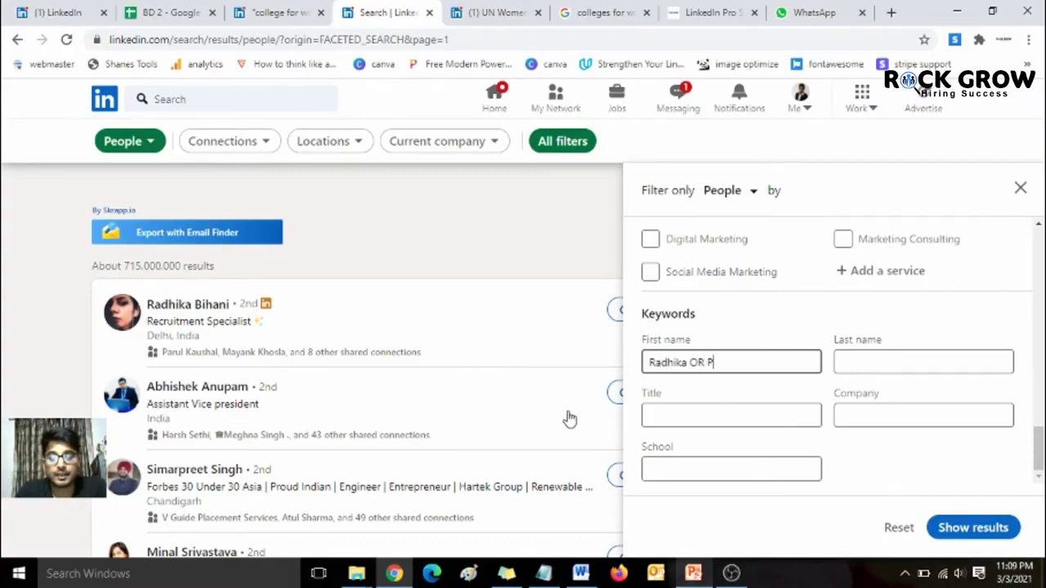
text(rerna OR Pa)
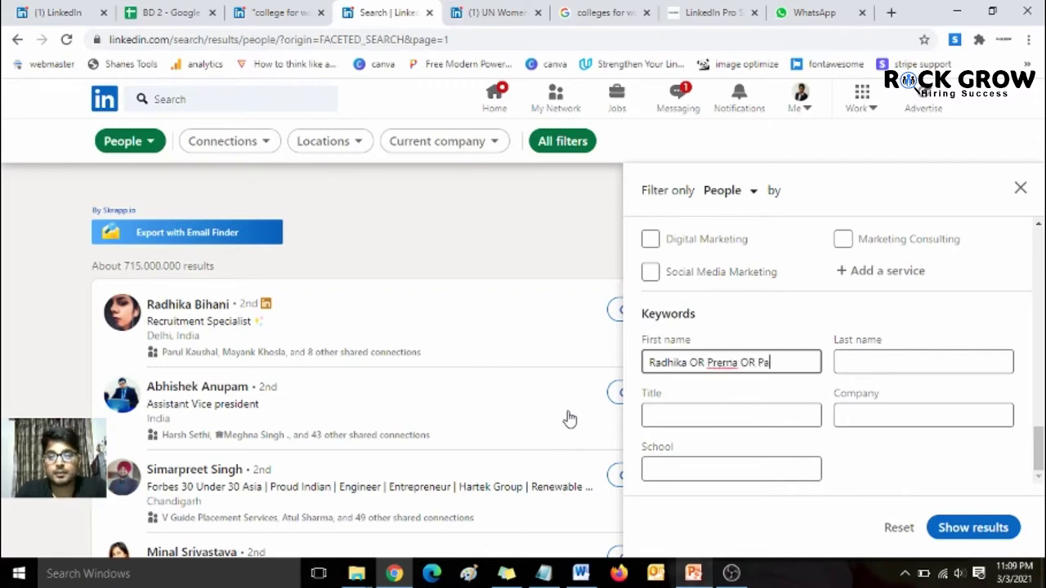
text(llavi OR )
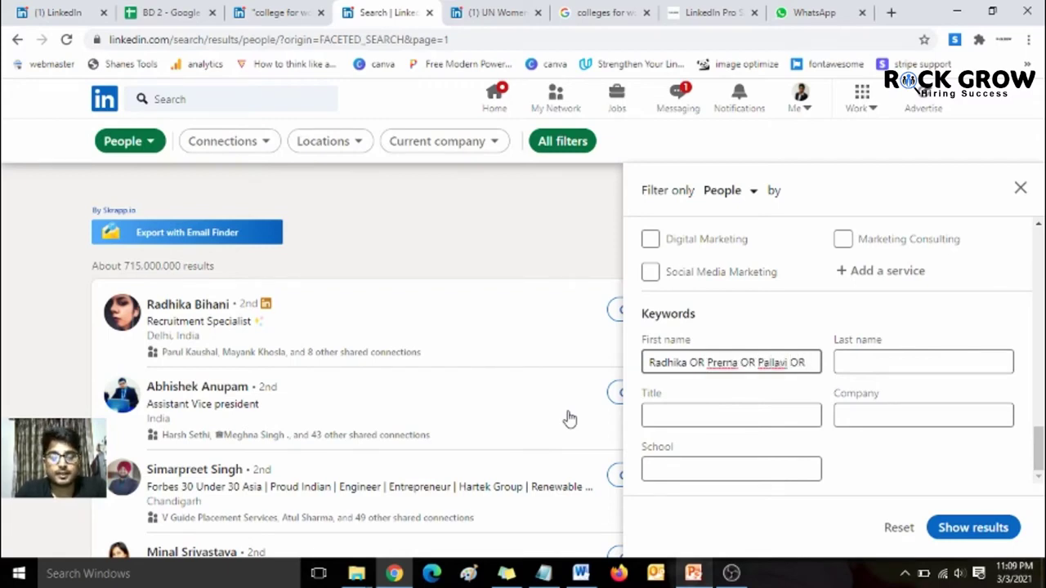
text(Garima)
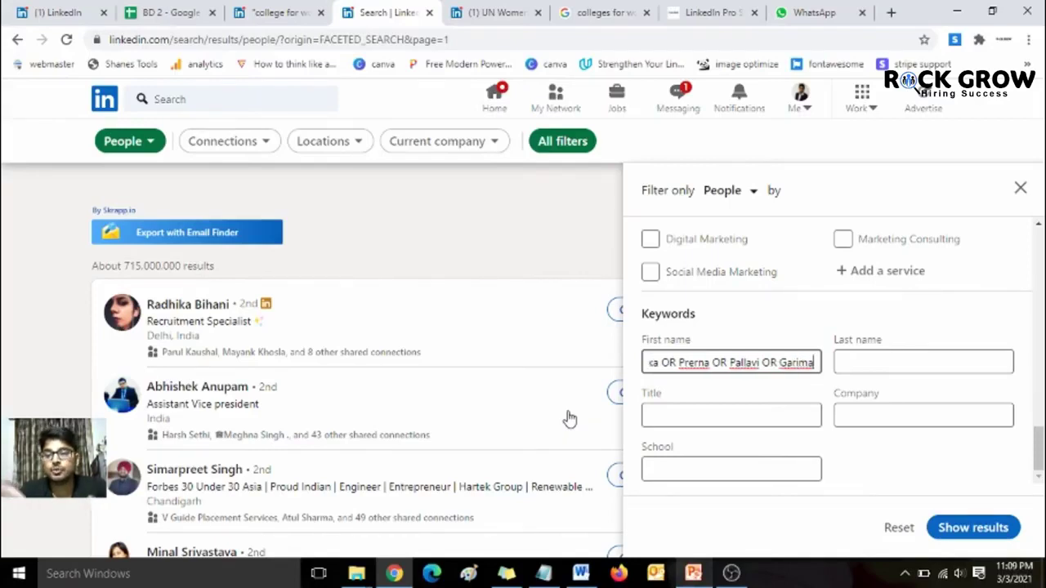
click(763, 363)
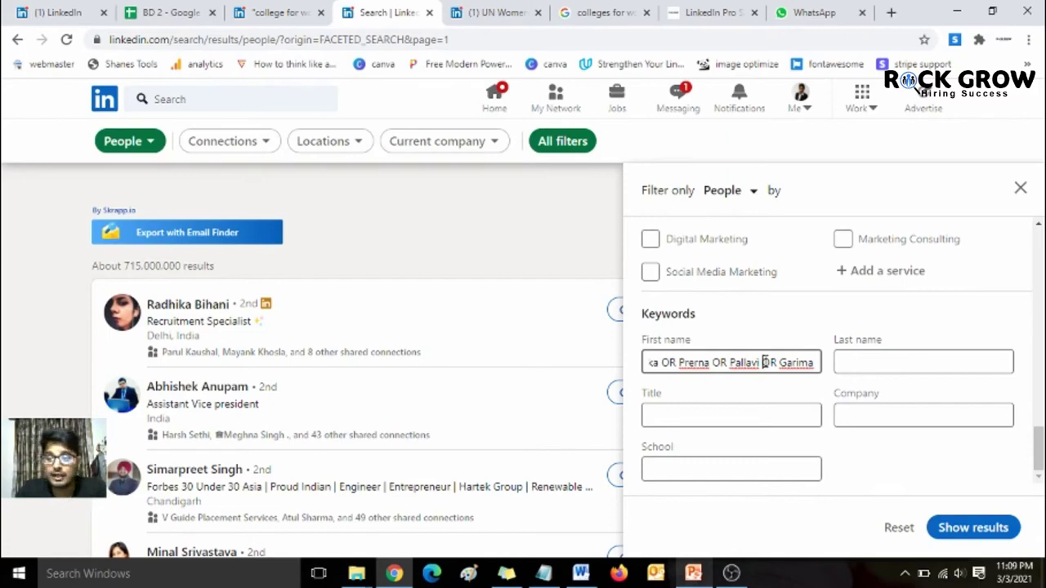
Step: Look over the other people filters, show the results for the first-name keywords and look through them
drag(1036, 450, 1038, 398)
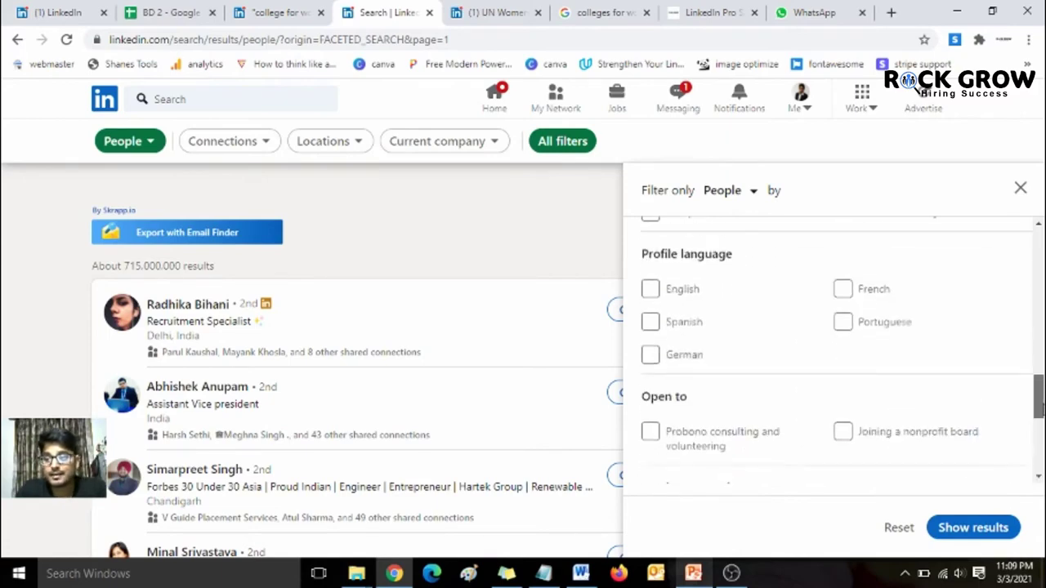
scroll(1040, 397, up, 6)
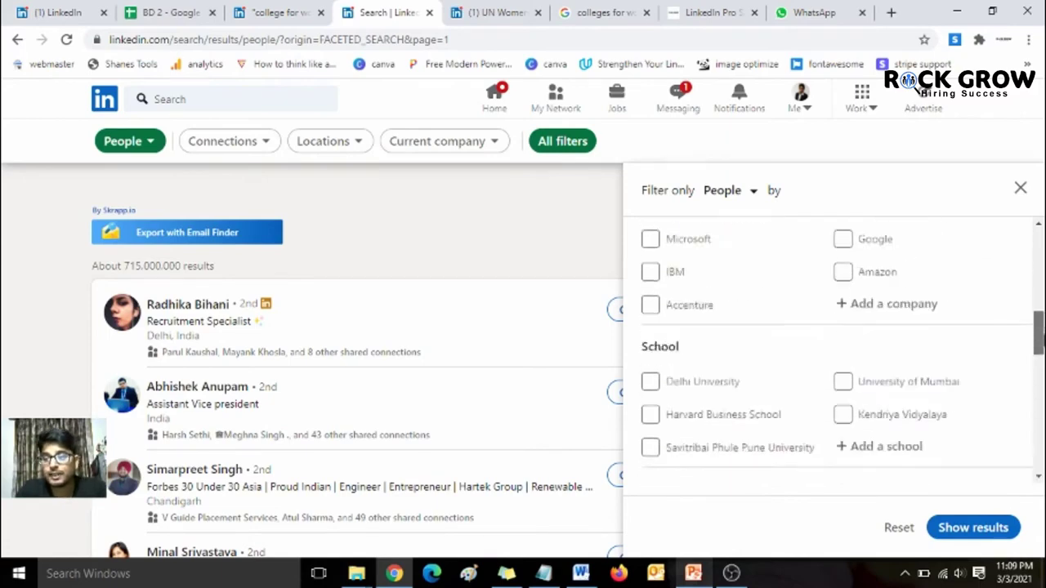
scroll(1042, 384, down, 10)
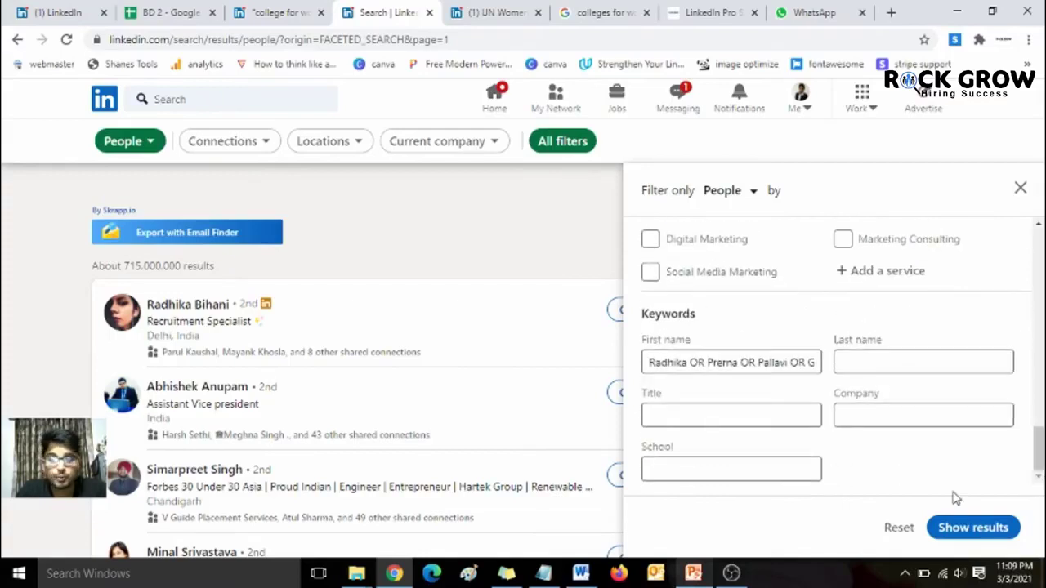
click(985, 529)
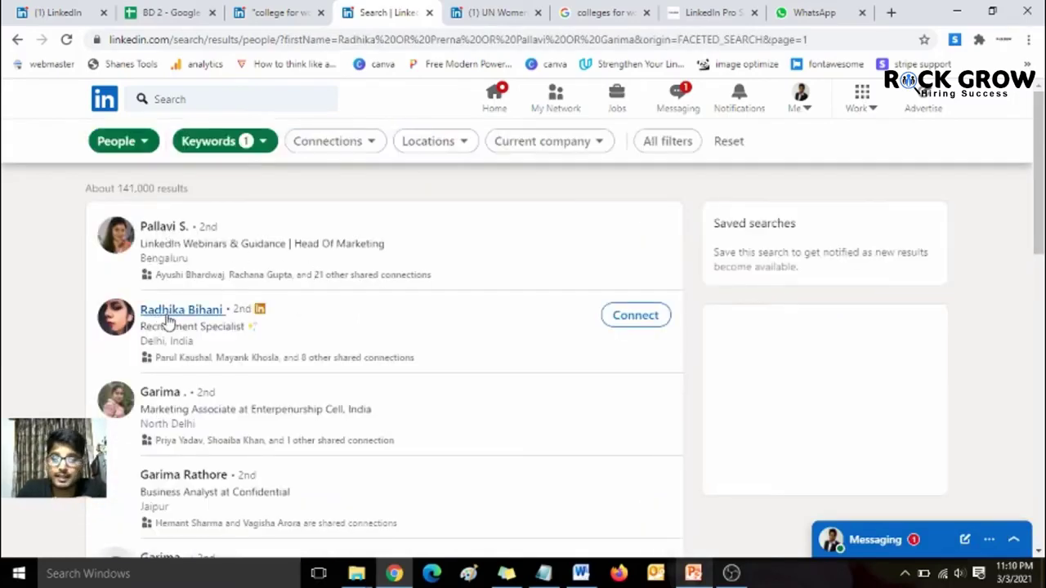
scroll(4, 330, down, 1)
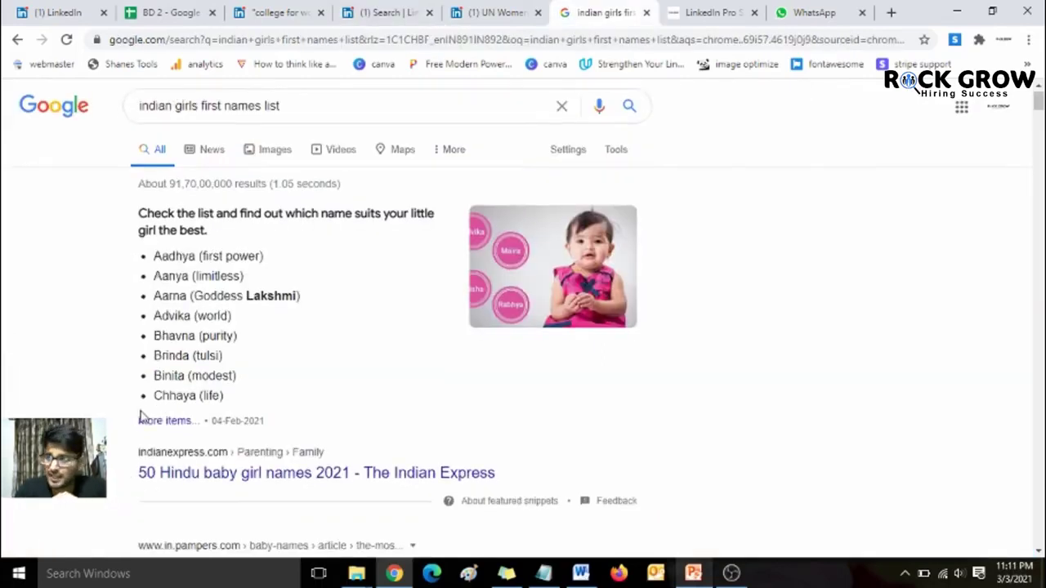
Step: Look through the Google results for "indian girls first names list" and return to the LinkedIn people search
scroll(141, 417, down, 5)
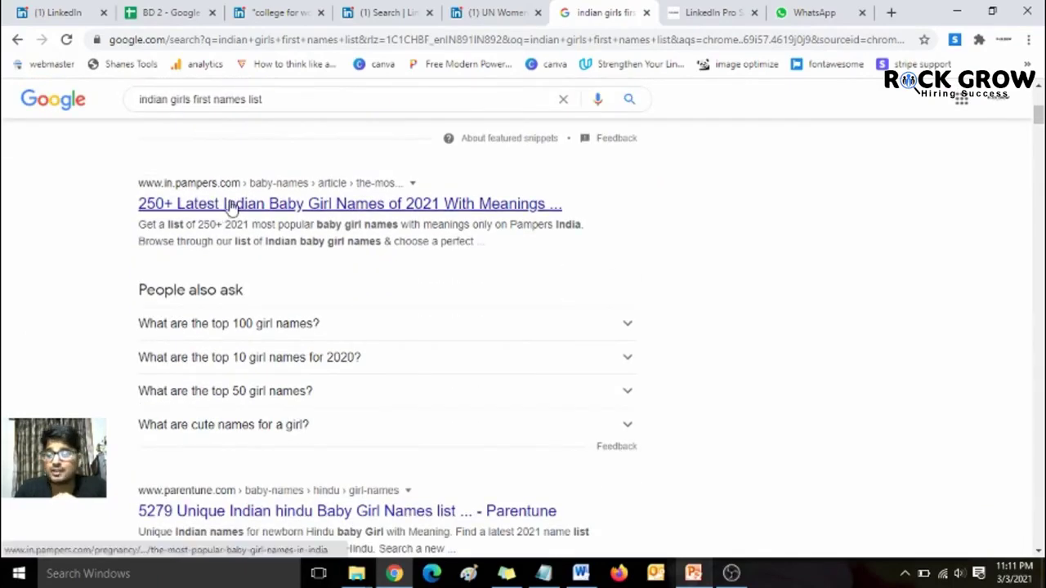
scroll(46, 327, down, 3)
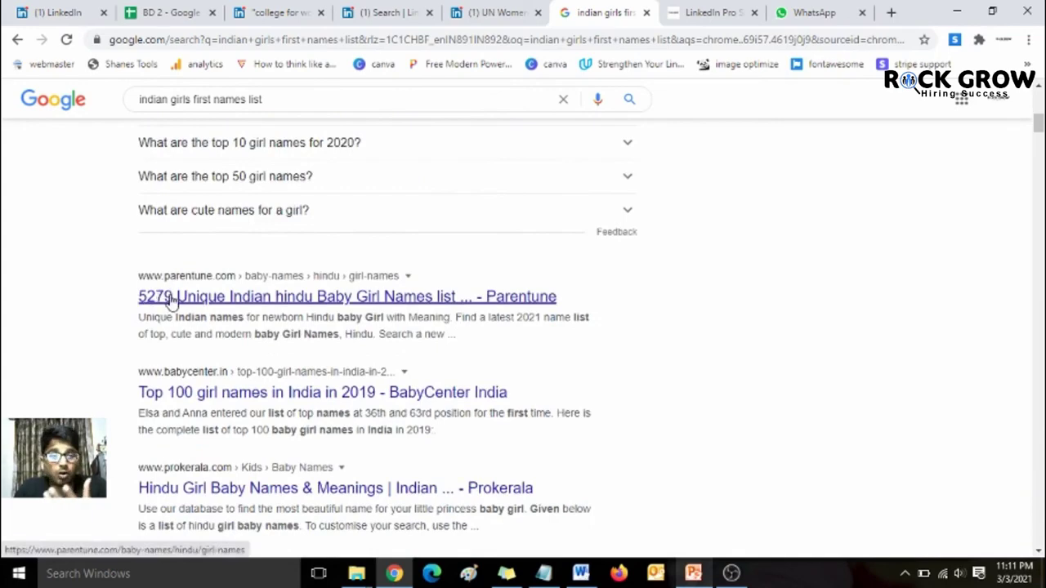
click(413, 12)
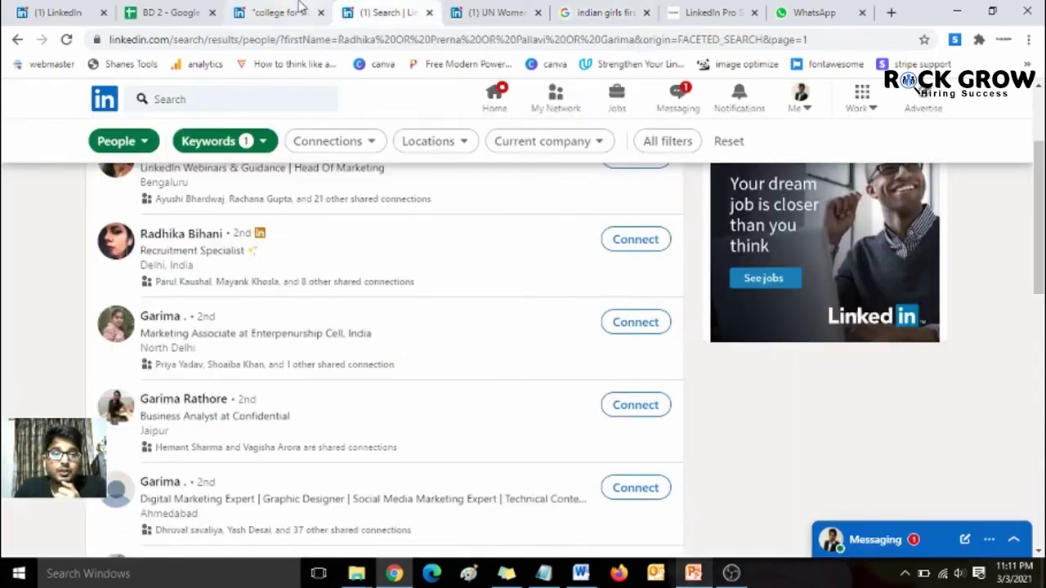
Step: Review the first-name keyword filter and the people it finds
click(228, 139)
click(212, 196)
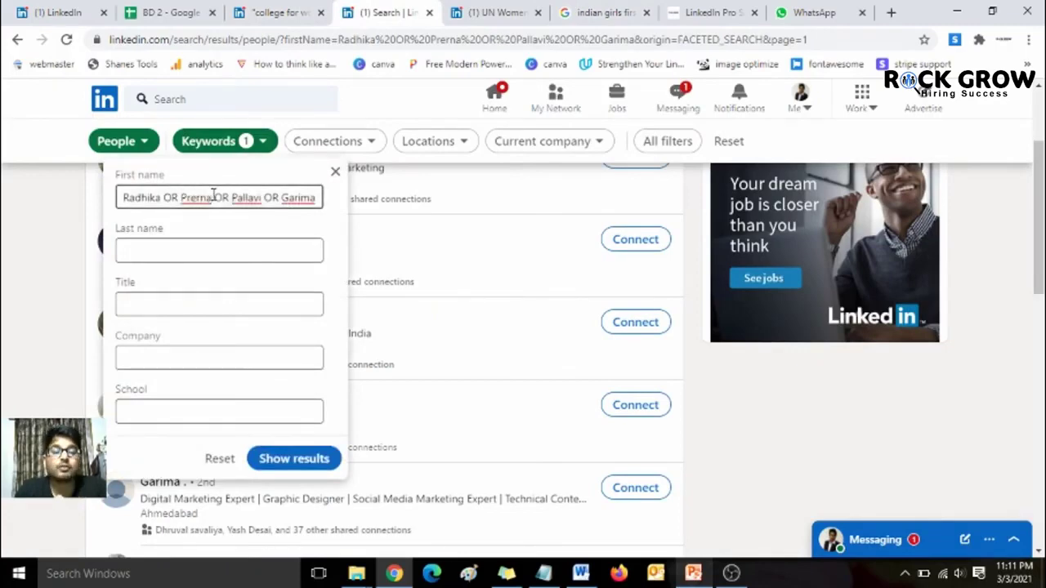
key(Return)
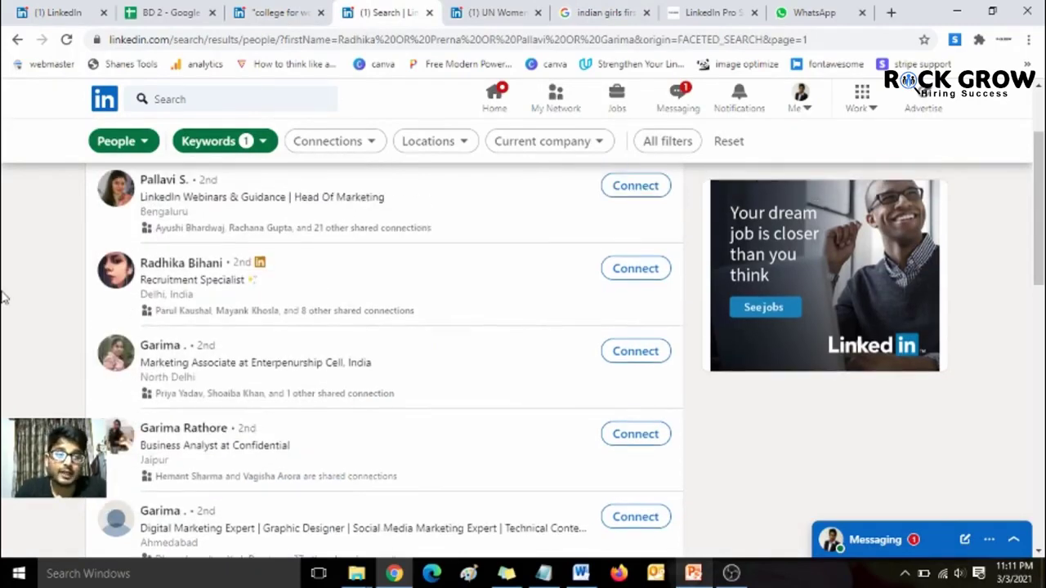
click(253, 141)
click(7, 316)
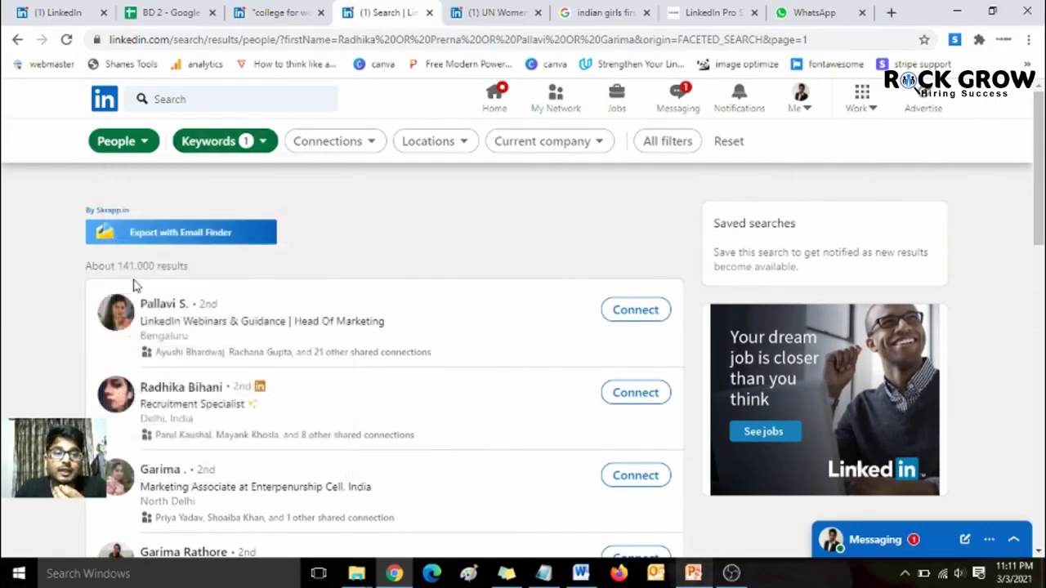
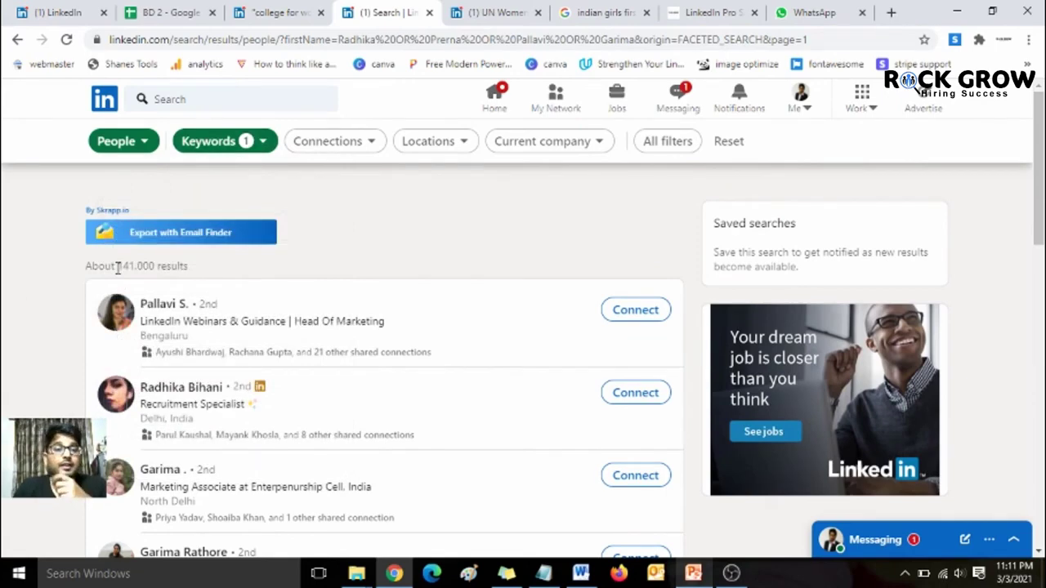
Step: Replace the names in the First name keyword filter with "she OR her OR herself"
click(206, 140)
triple_click(219, 196)
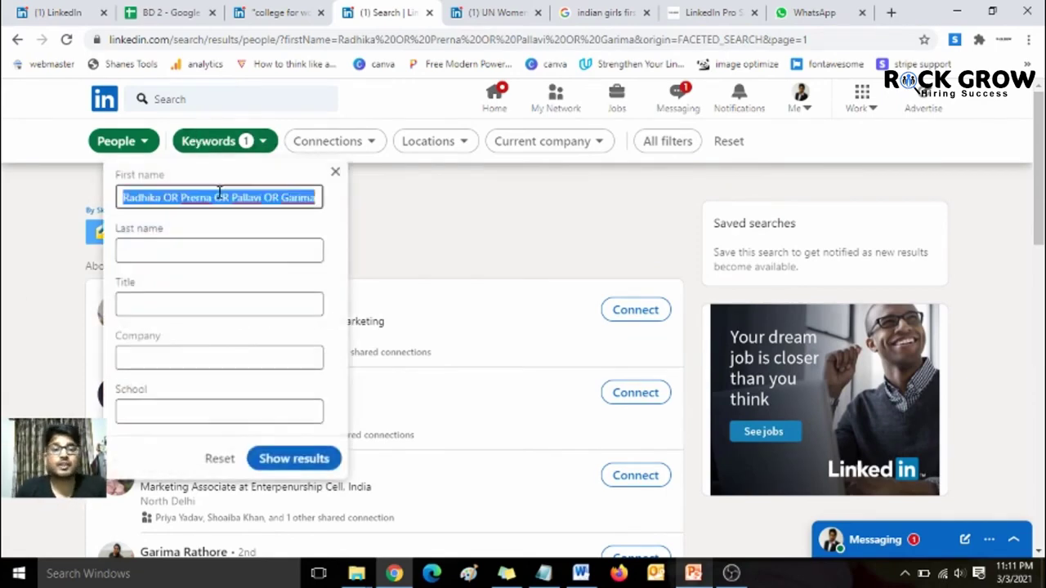
key(BackSpace)
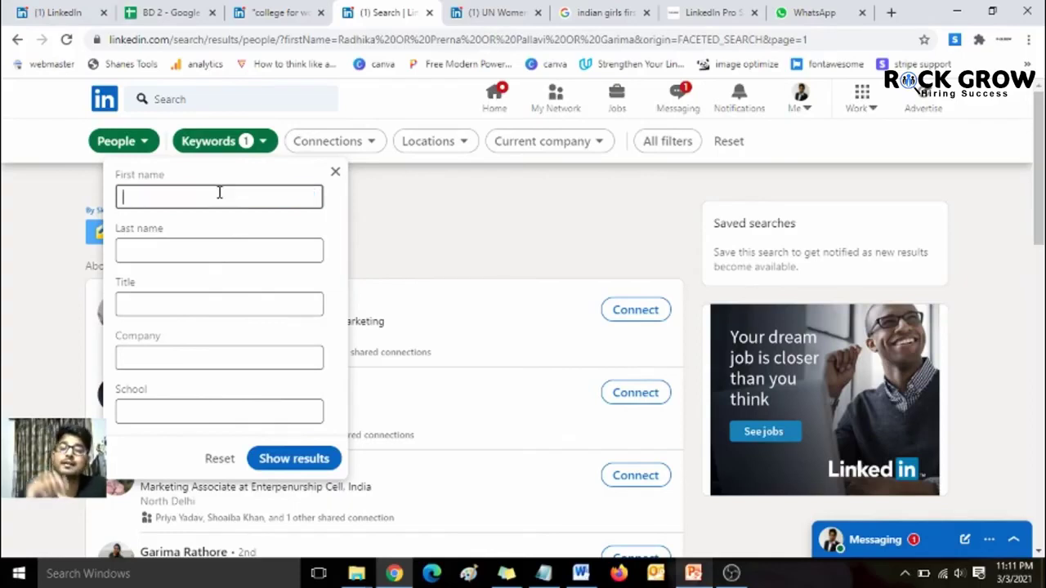
text(she )
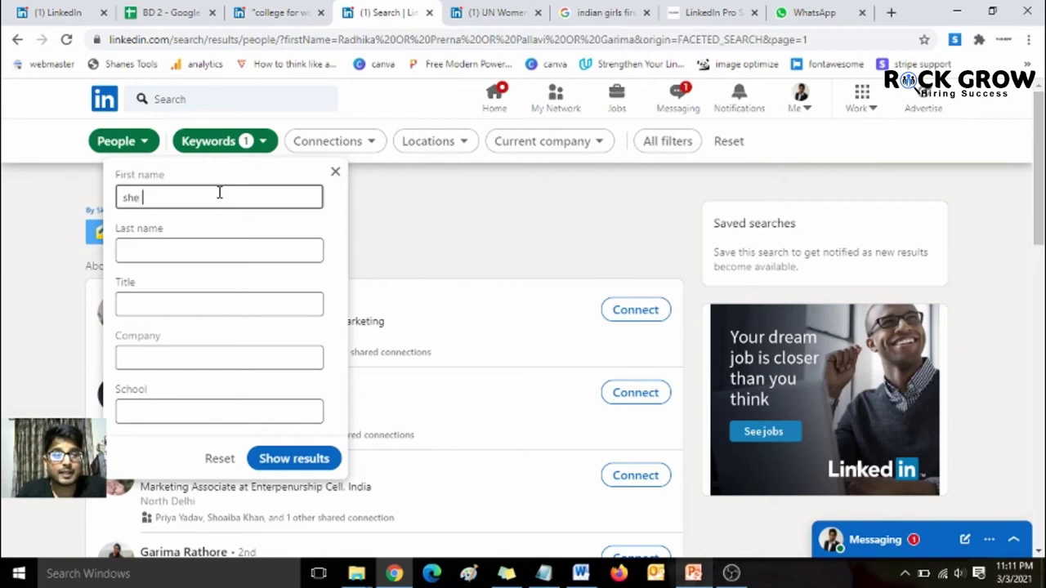
text(OR her)
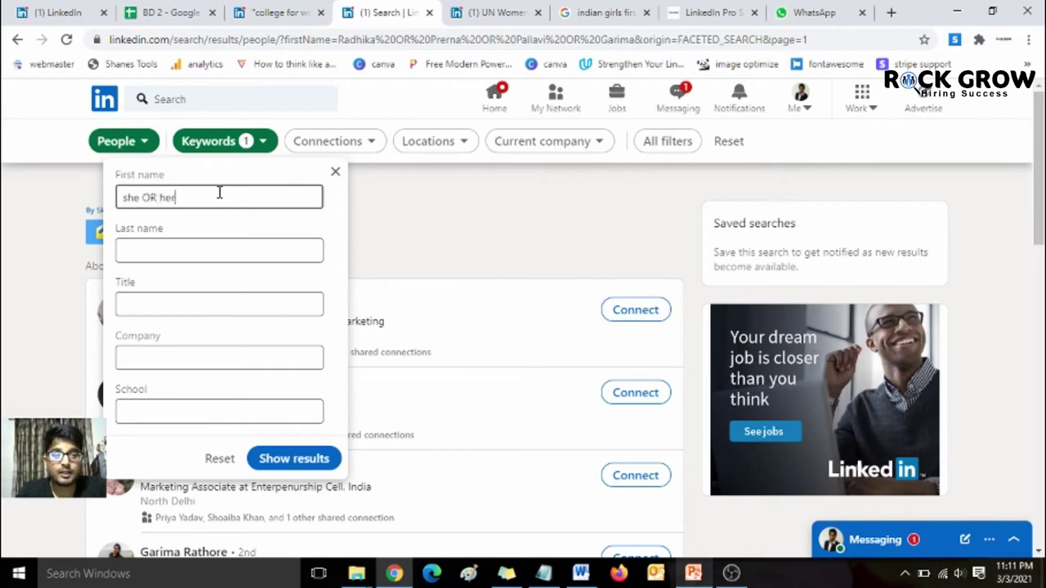
text( OR herself)
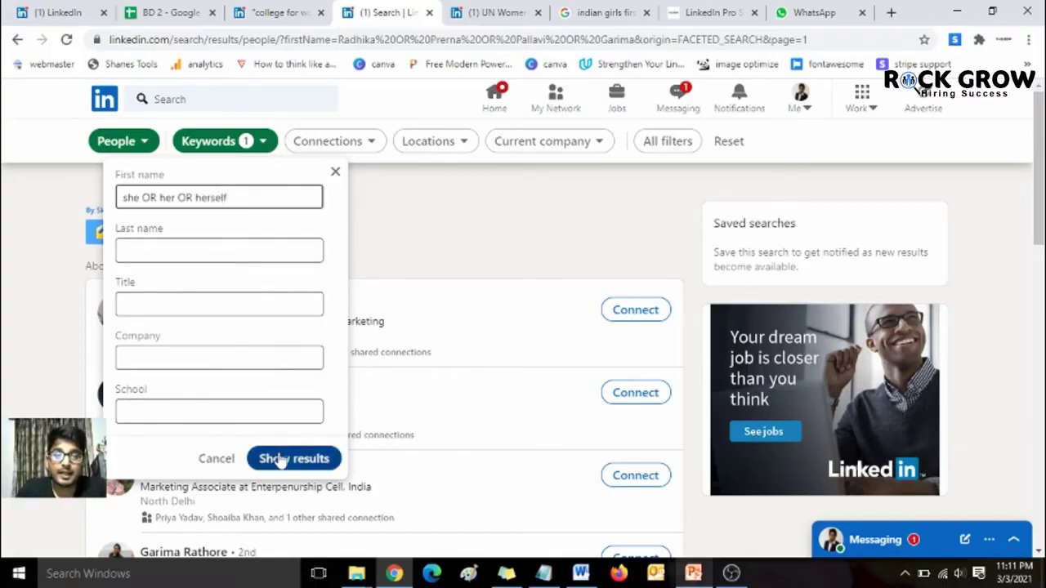
Step: Move "she OR her OR herself" from the First name to the Last name keyword and show the results
triple_click(217, 197)
key(ctrl+x)
click(194, 252)
key(ctrl+v)
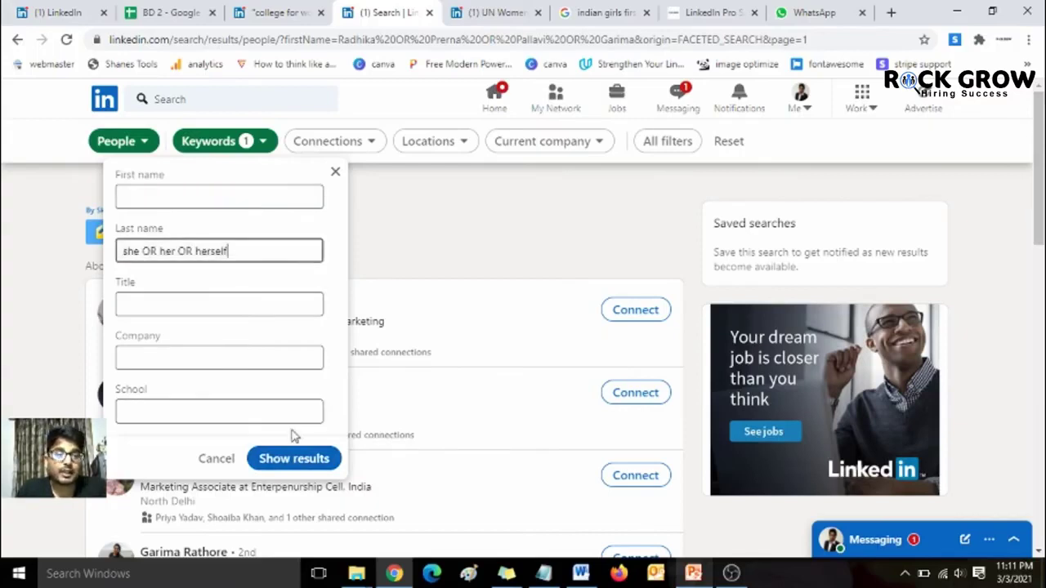
click(287, 459)
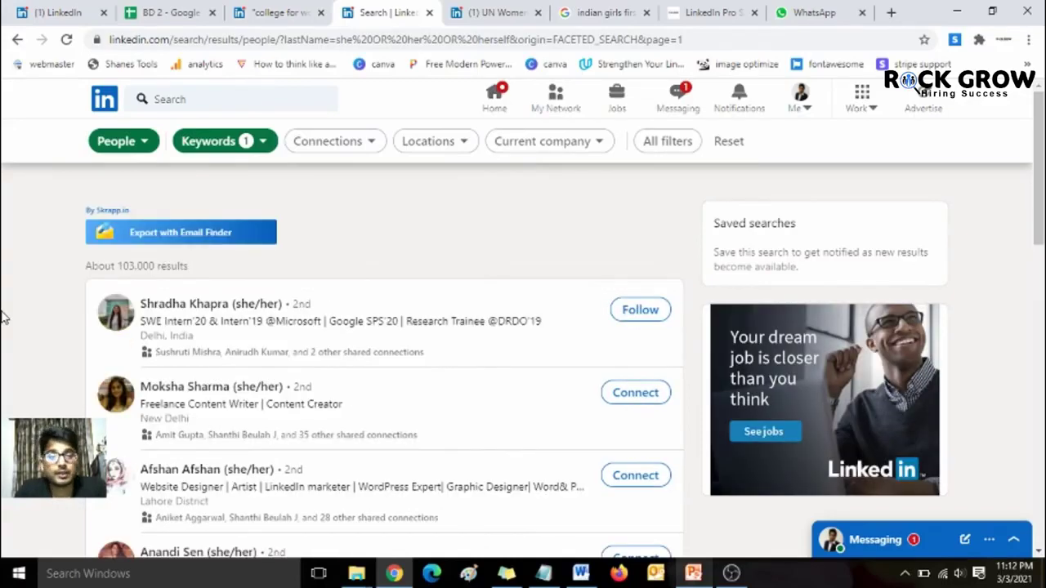
Step: Look through the people found with the last-name pronoun keywords
scroll(3, 317, down, 3)
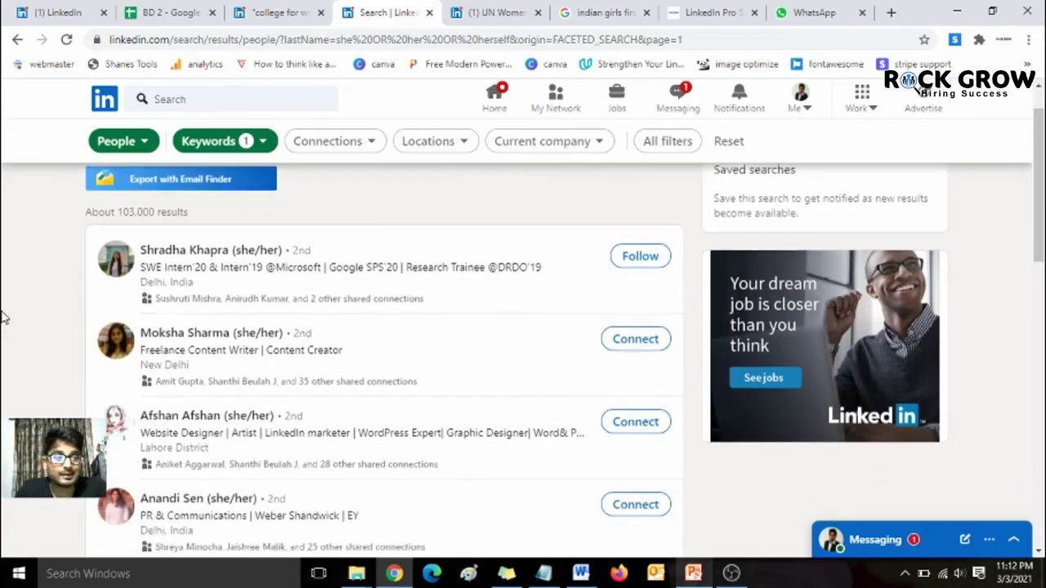
scroll(3, 317, down, 2)
scroll(4, 317, up, 5)
scroll(3, 317, up, 1)
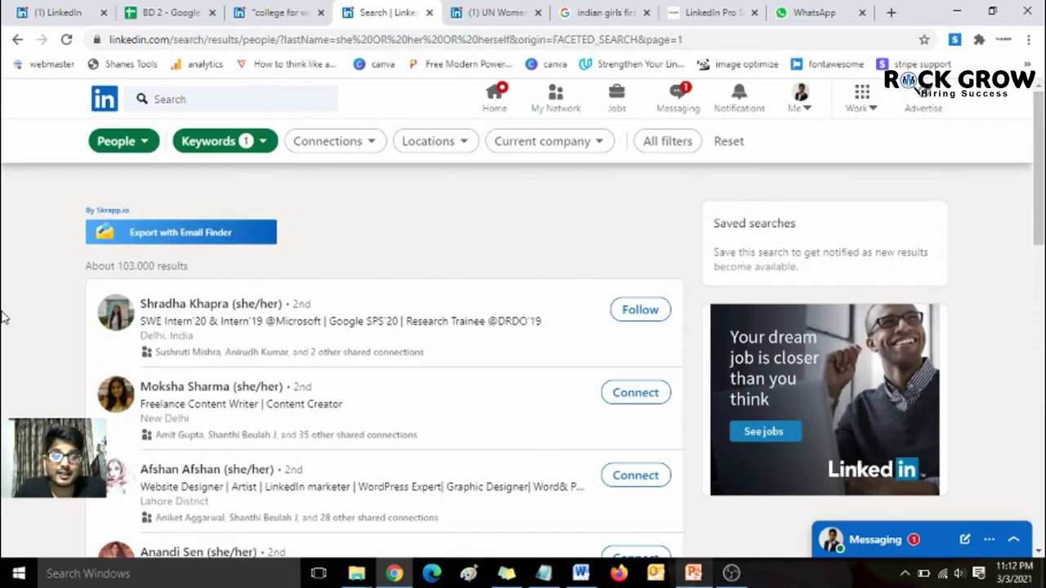
scroll(3, 317, down, 2)
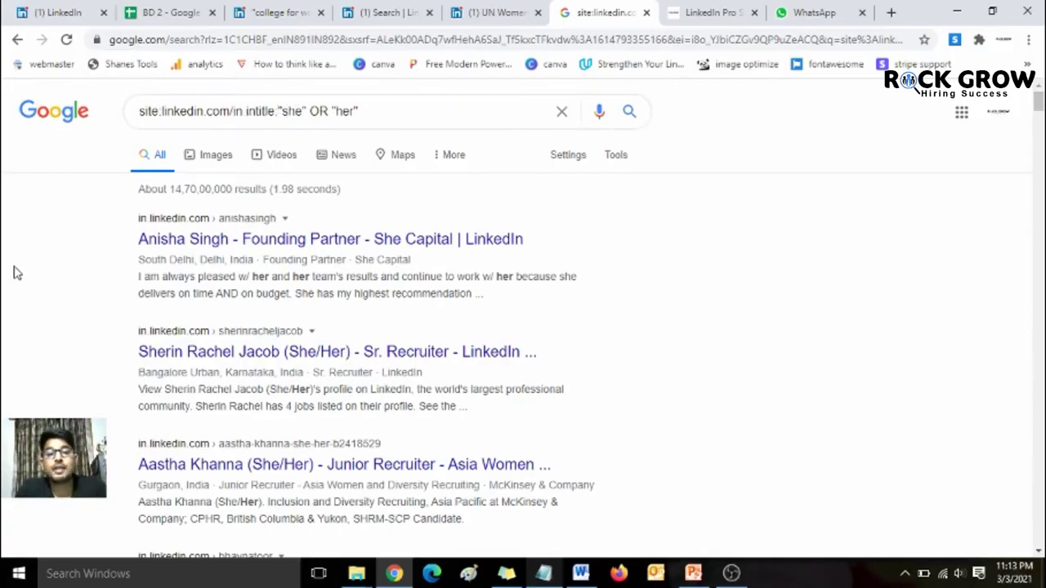
Step: Look through the Google results for site:linkedin.com/in intitle:"she" OR "her" and select the pronoun keywords in the query
scroll(13, 273, down, 3)
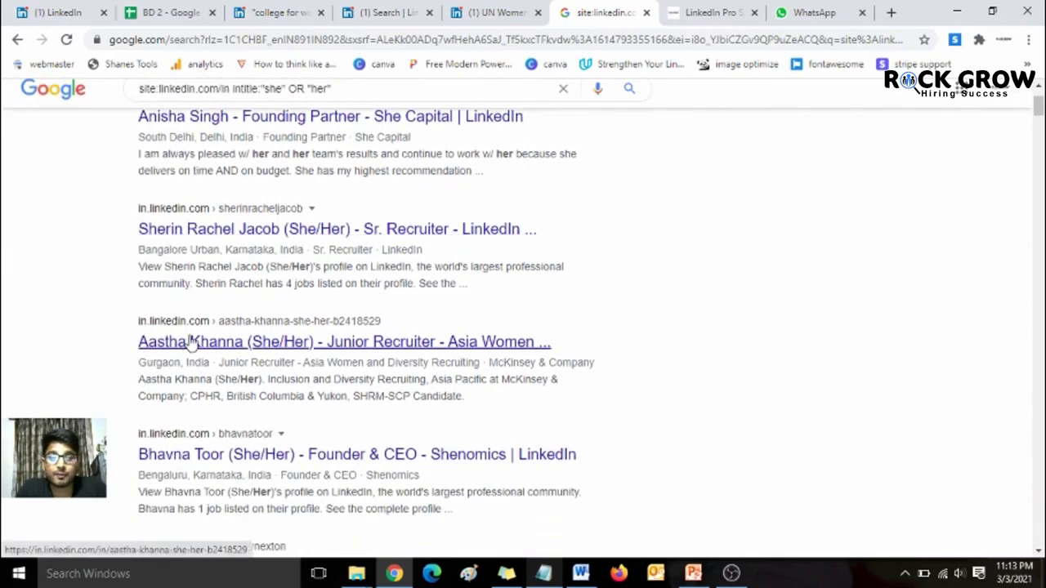
scroll(168, 433, up, 3)
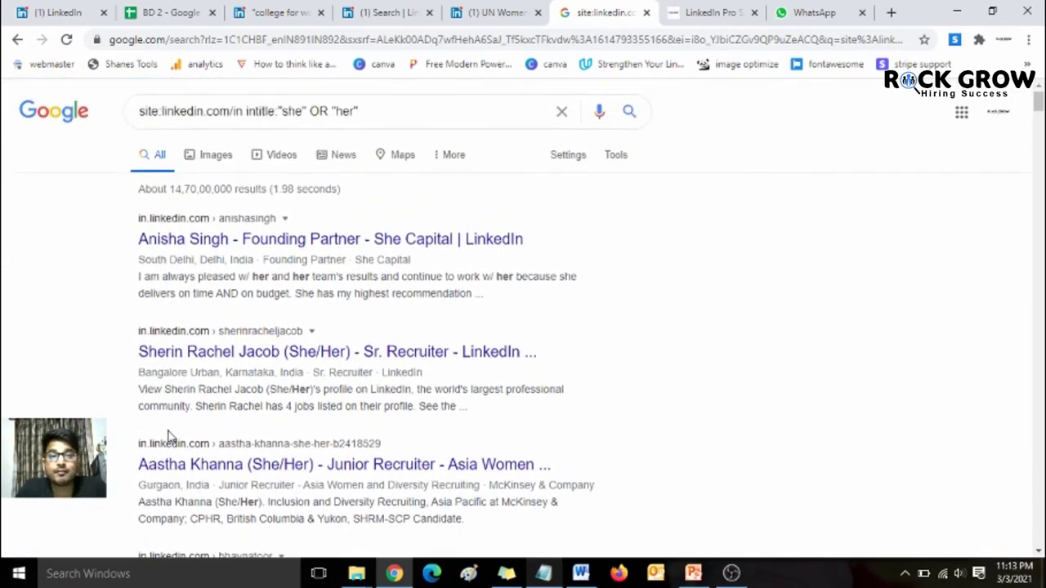
drag(371, 112, 282, 111)
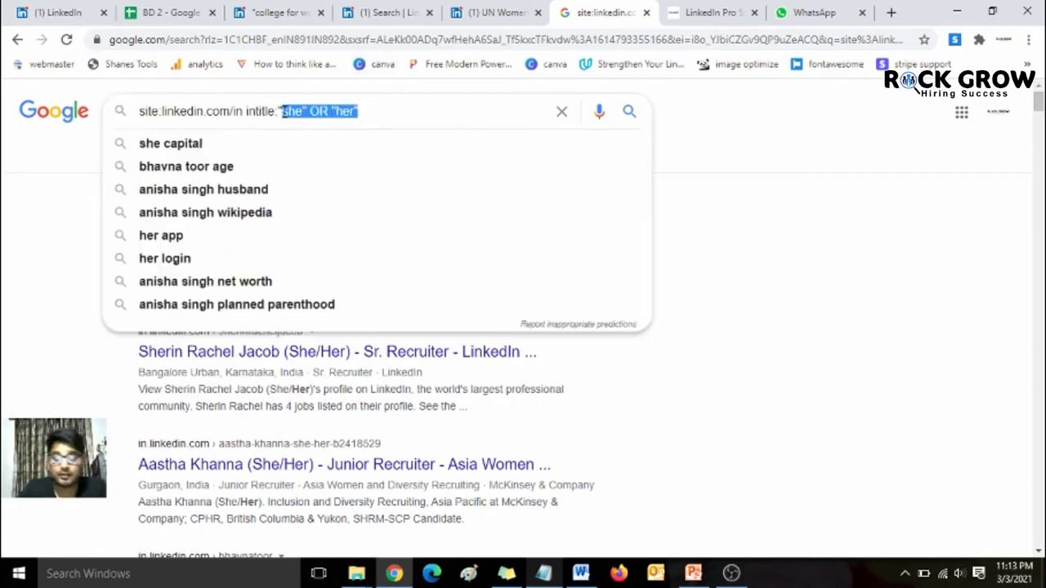
Step: Replace the pronouns in the site:linkedin.com/in intitle: query with two quoted women's first names joined by OR, and run the search
text(Rad)
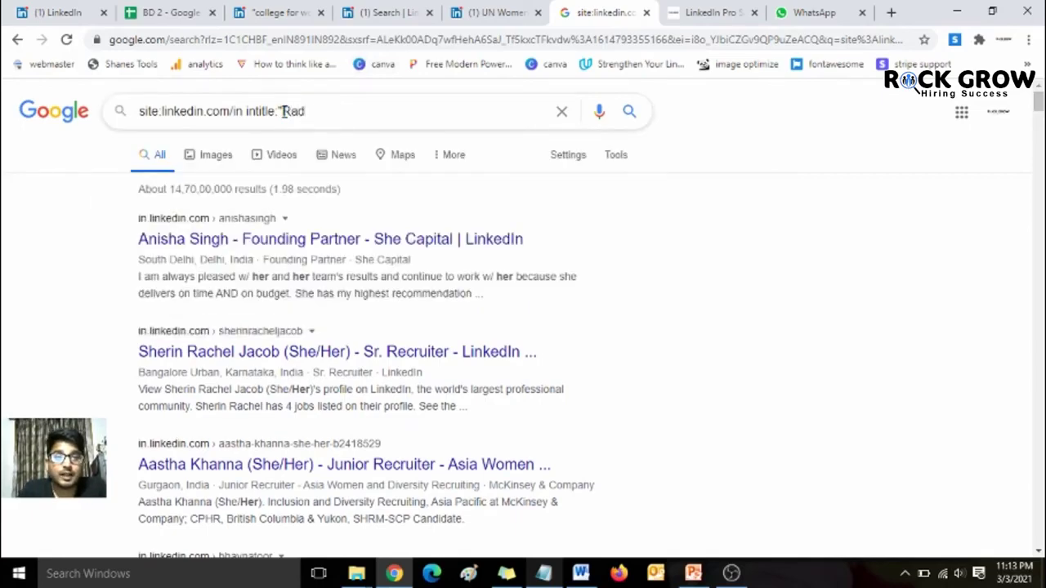
text(hika OR )
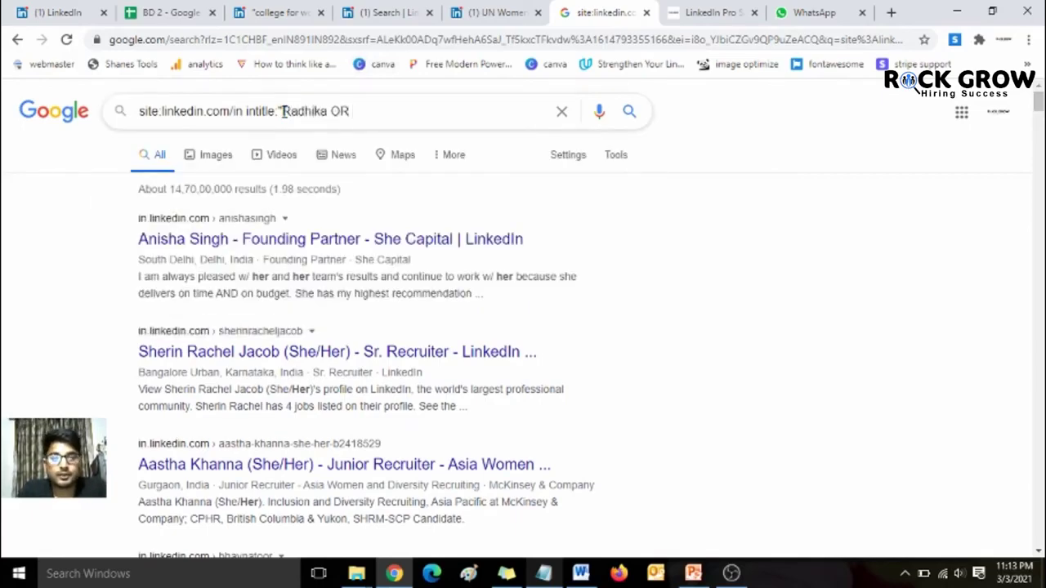
text(Prerna")
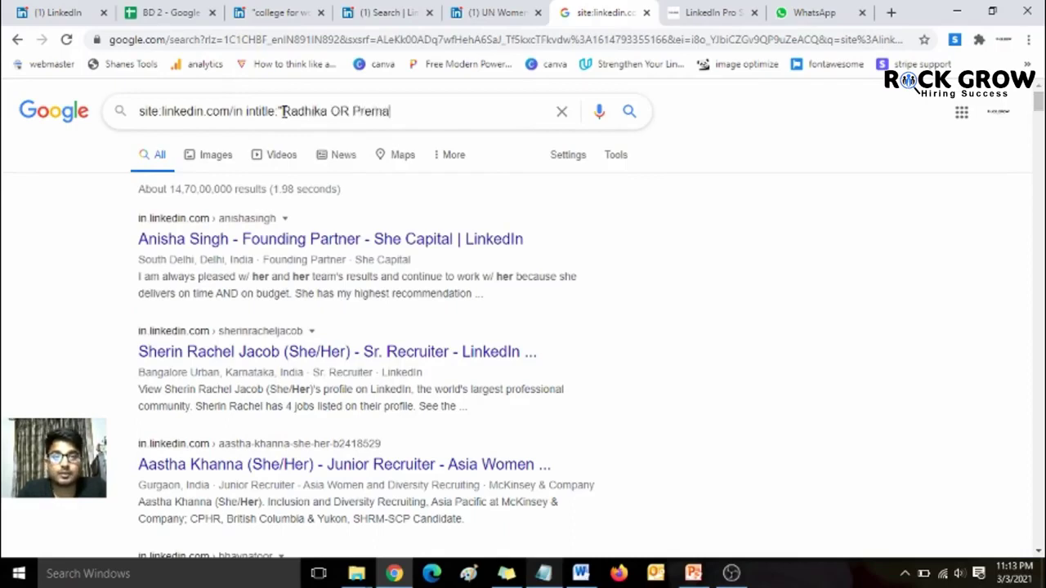
key(Left)
key(Left)
key(Left)
key(Left)
key(Left)
key(Left)
key(Left)
text(")
key(Left)
key(Left)
key(Left)
key(Left)
key(Left)
text(")
key(Return)
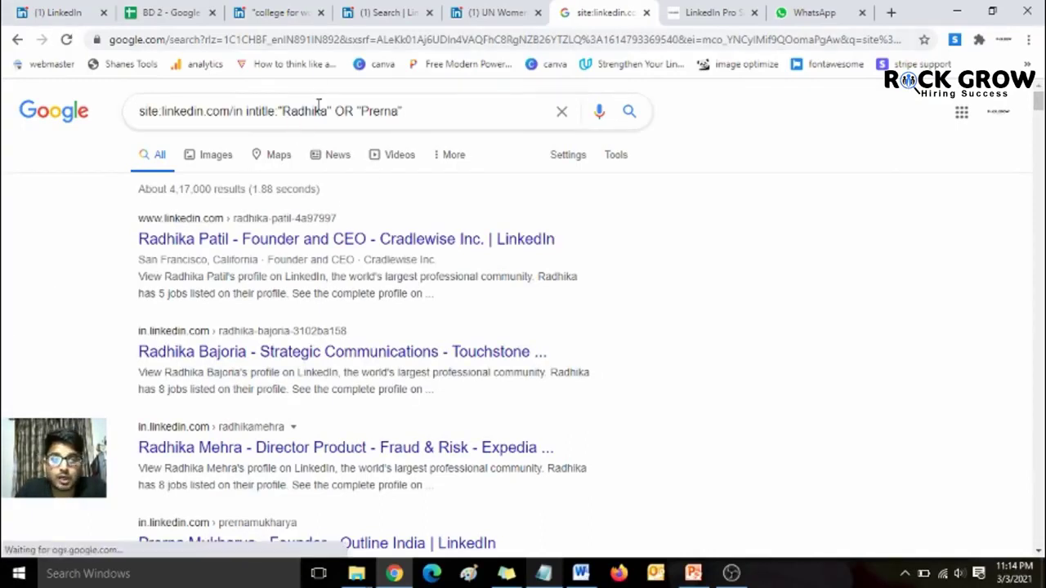
Step: Return to the UN Women (Unofficial) group page and highlight its member count
key(ctrl+shift+Tab)
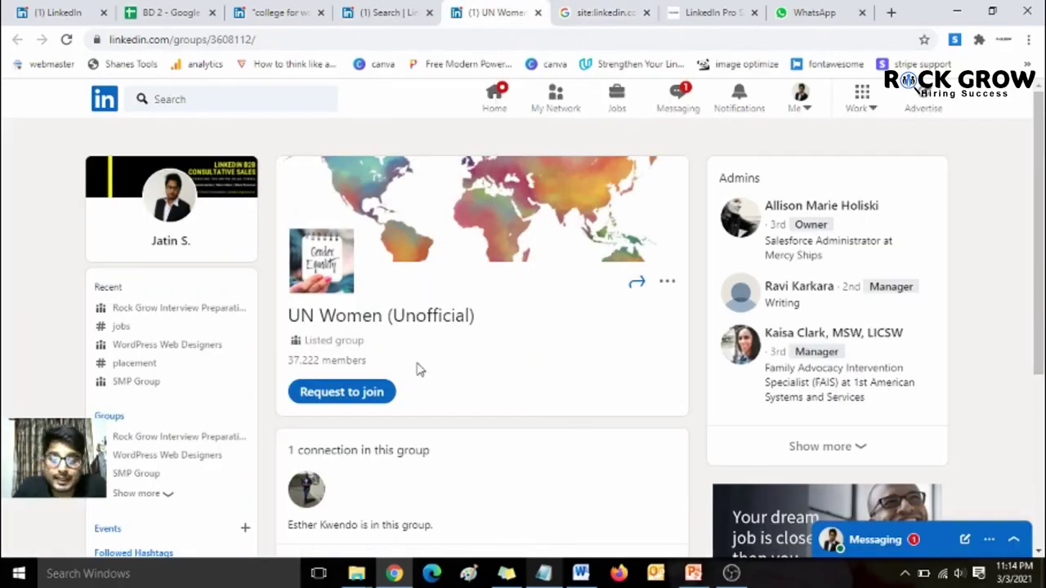
drag(288, 360, 363, 361)
click(358, 359)
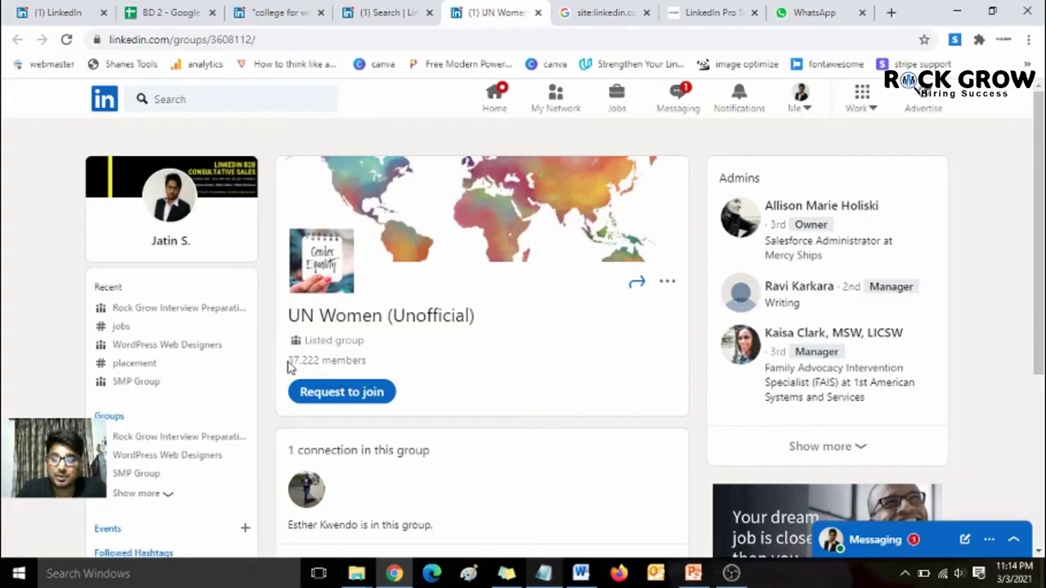
drag(287, 360, 365, 353)
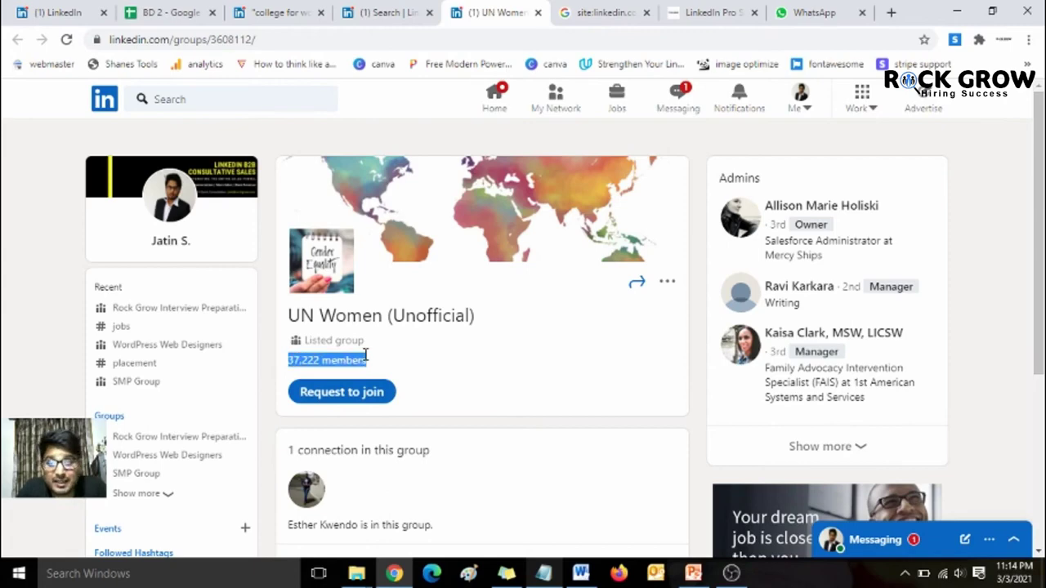
Step: Switch to PowerPoint and go through the points of the "Group Based Search" slide, highlighting the lines on scraping and segregating profiles
click(693, 573)
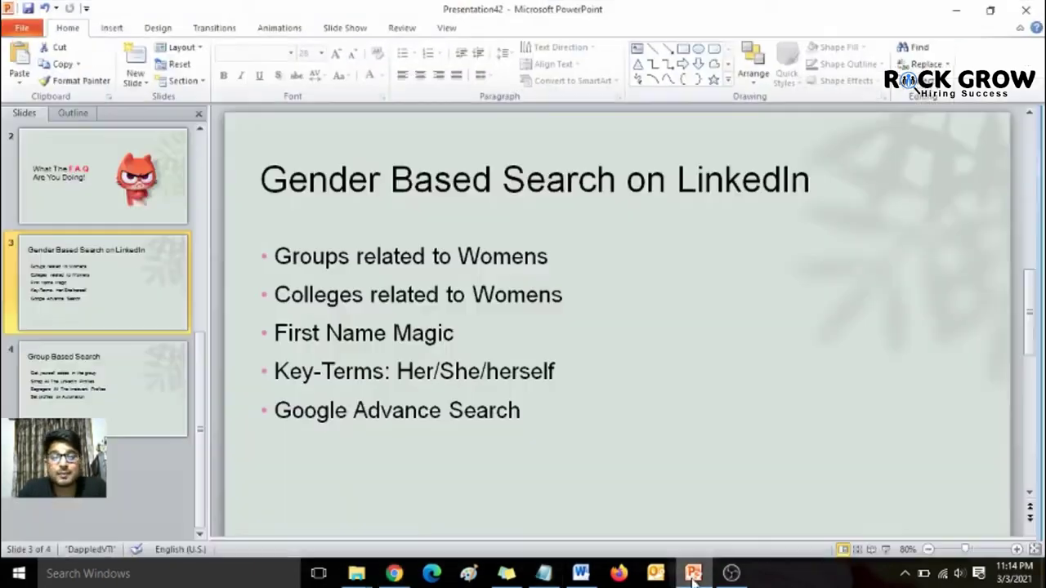
click(126, 399)
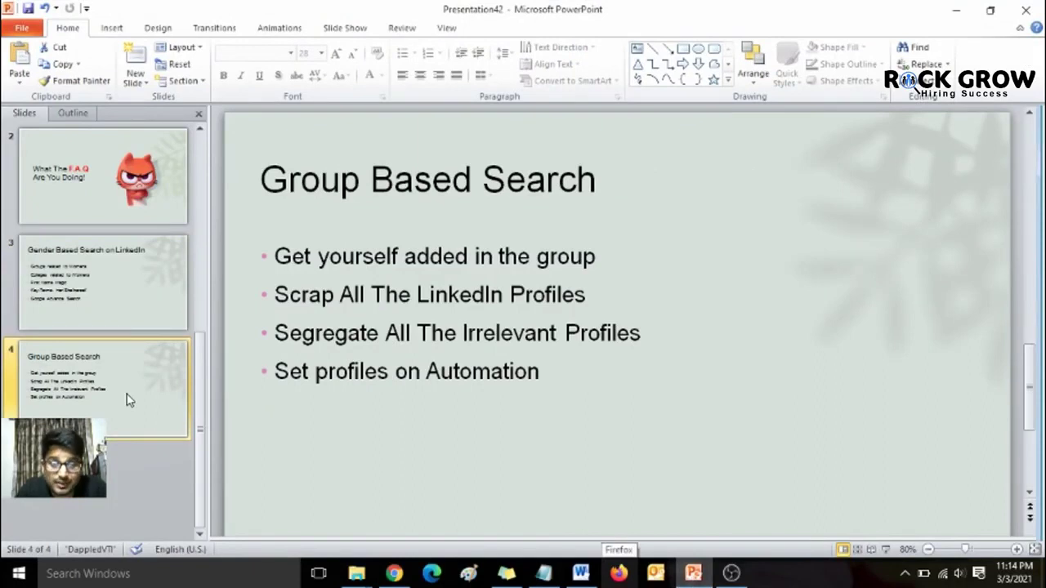
click(294, 256)
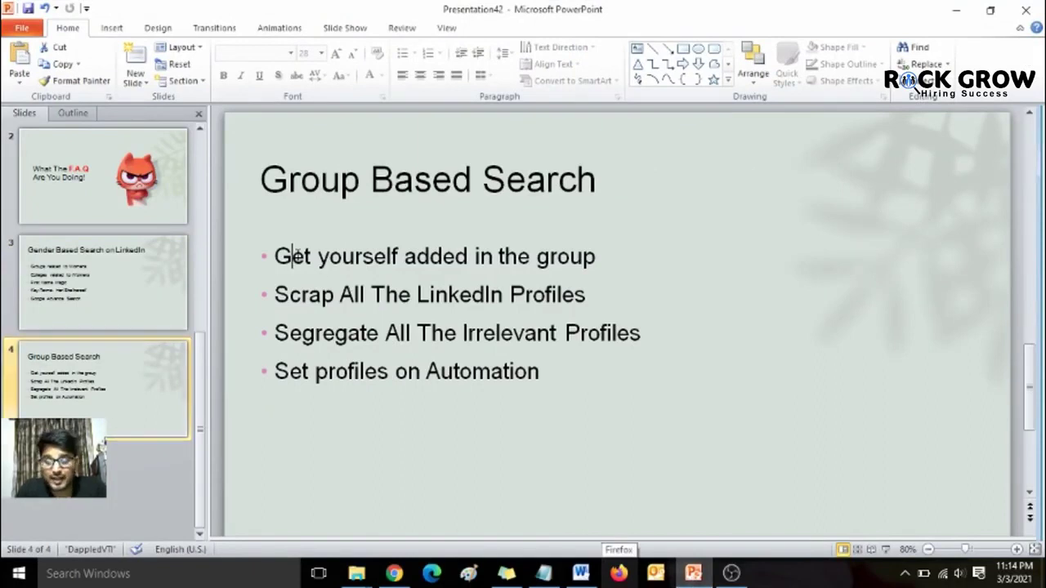
drag(274, 256, 501, 258)
click(403, 255)
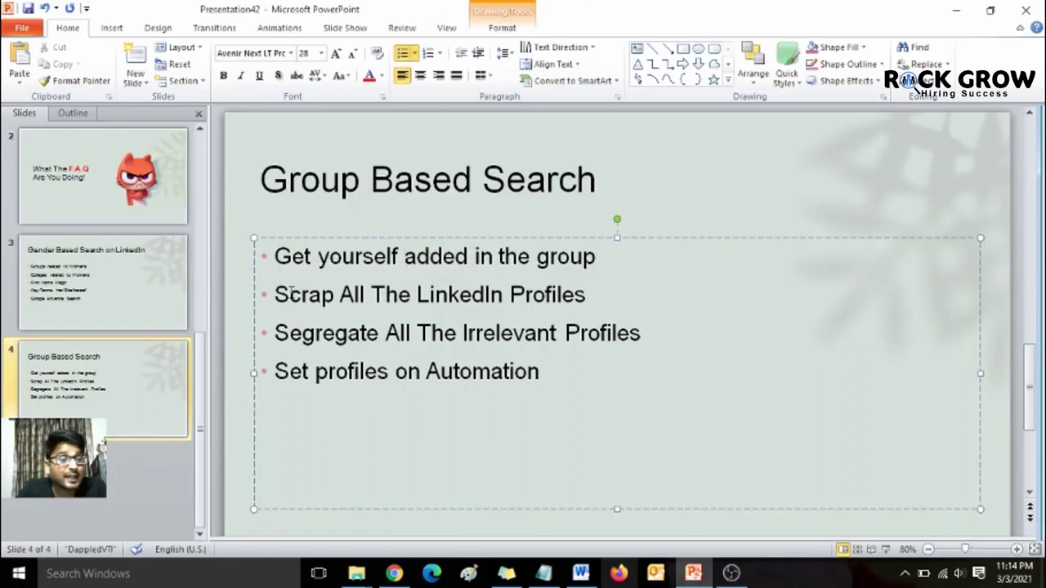
triple_click(533, 298)
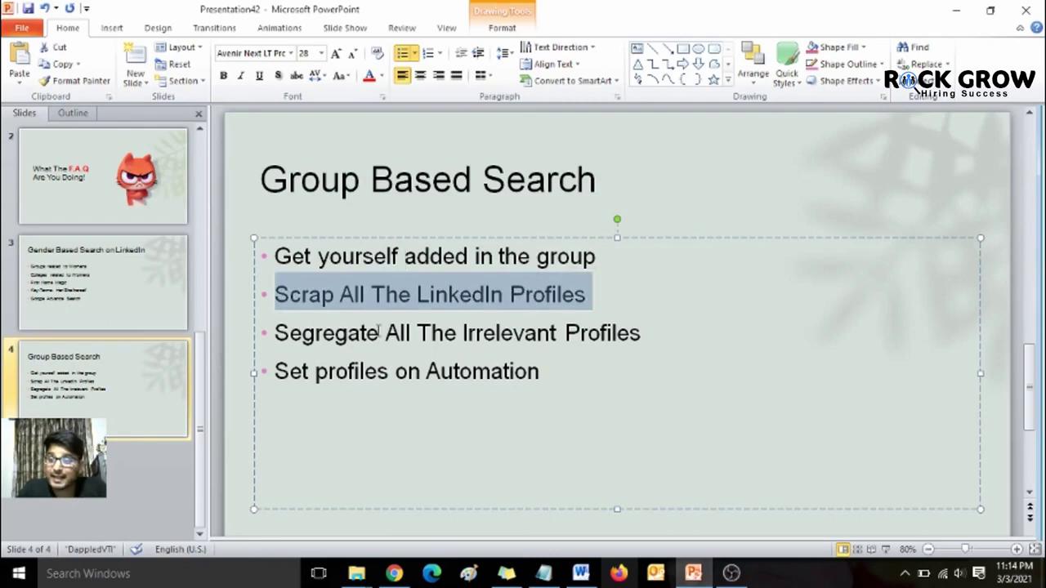
click(343, 332)
drag(541, 332, 599, 338)
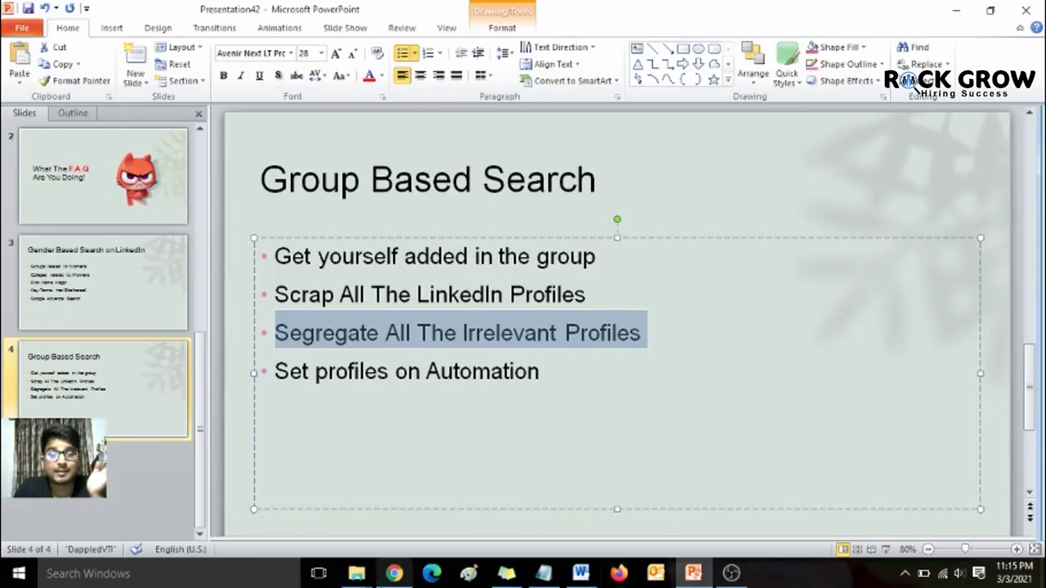
Step: Switch to Chrome and examine the BD 2 spreadsheet down to its last record, including the company and title columns
click(394, 574)
click(157, 9)
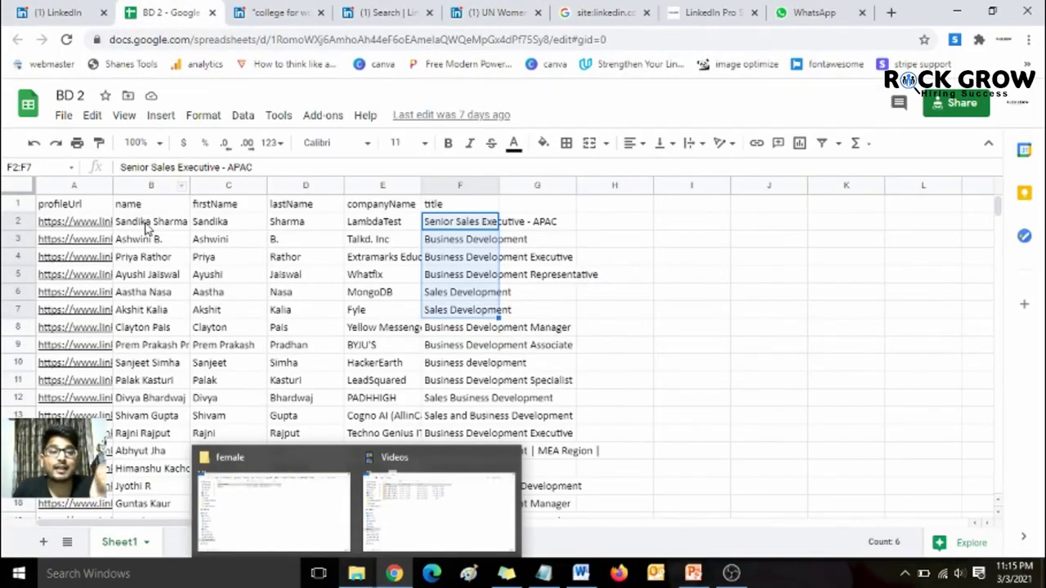
click(146, 222)
key(ctrl+Down)
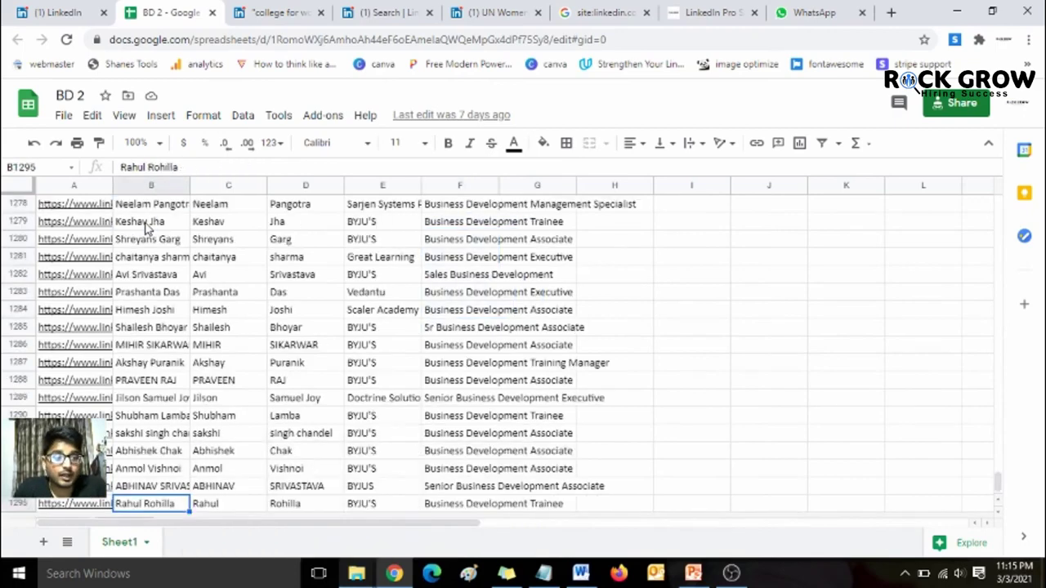
mouse_move(74, 500)
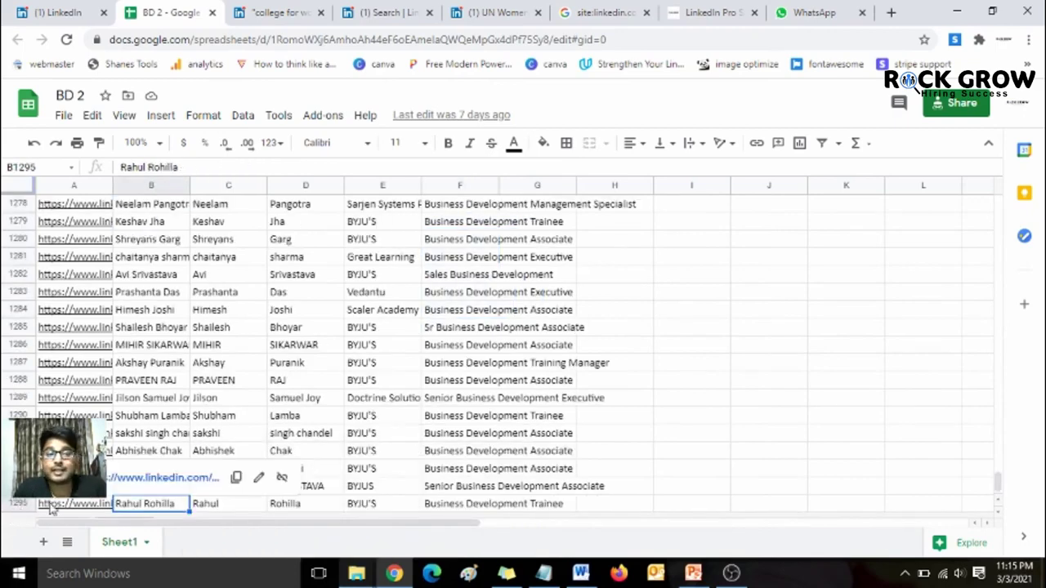
key(Right)
key(Right)
key(Right)
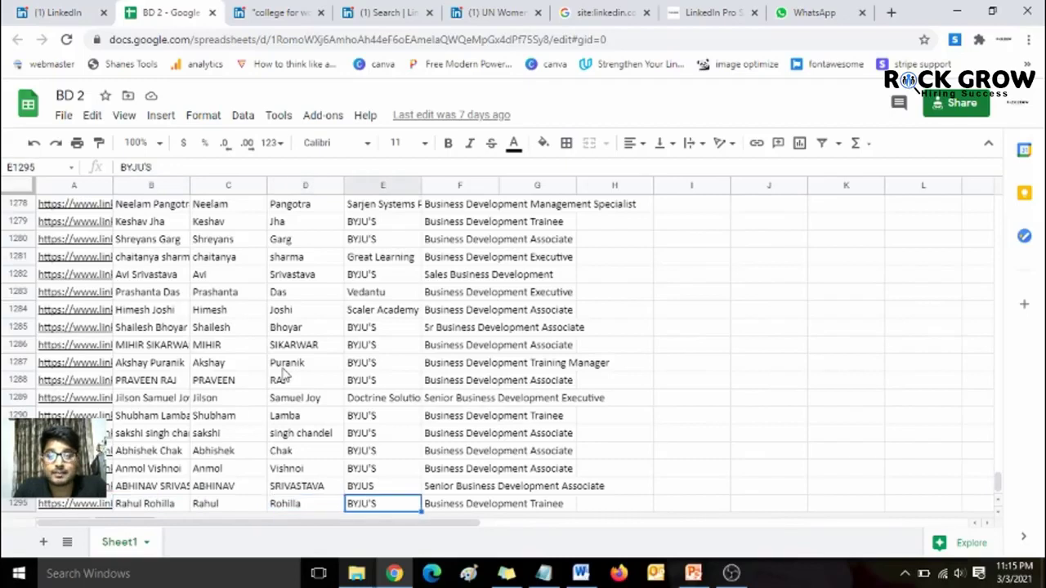
drag(448, 507, 451, 409)
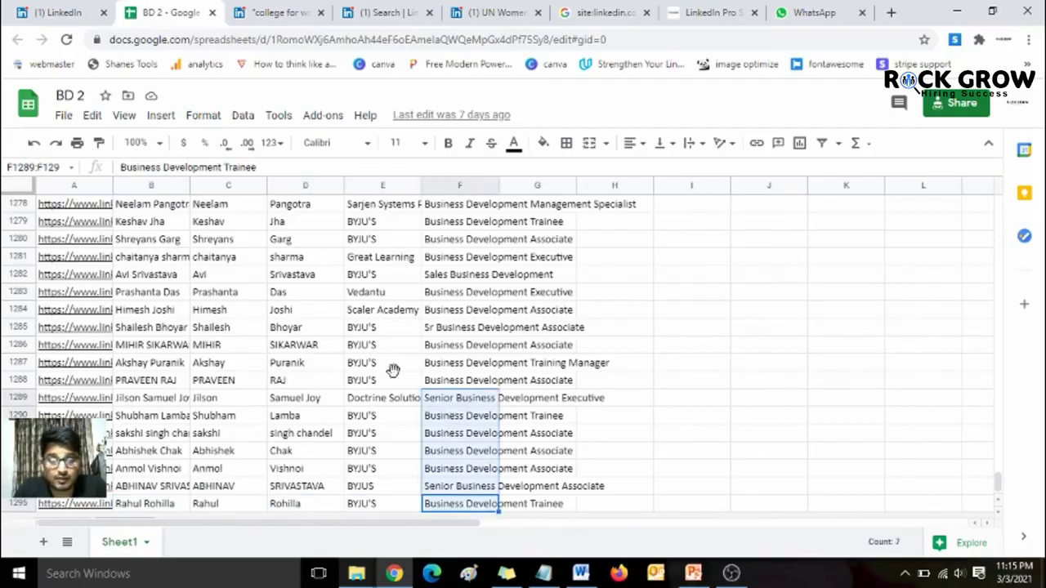
Step: Show the full invitation note sent to the Business Development Engineer on LinkedIn and highlight its personalised name and job title
click(35, 10)
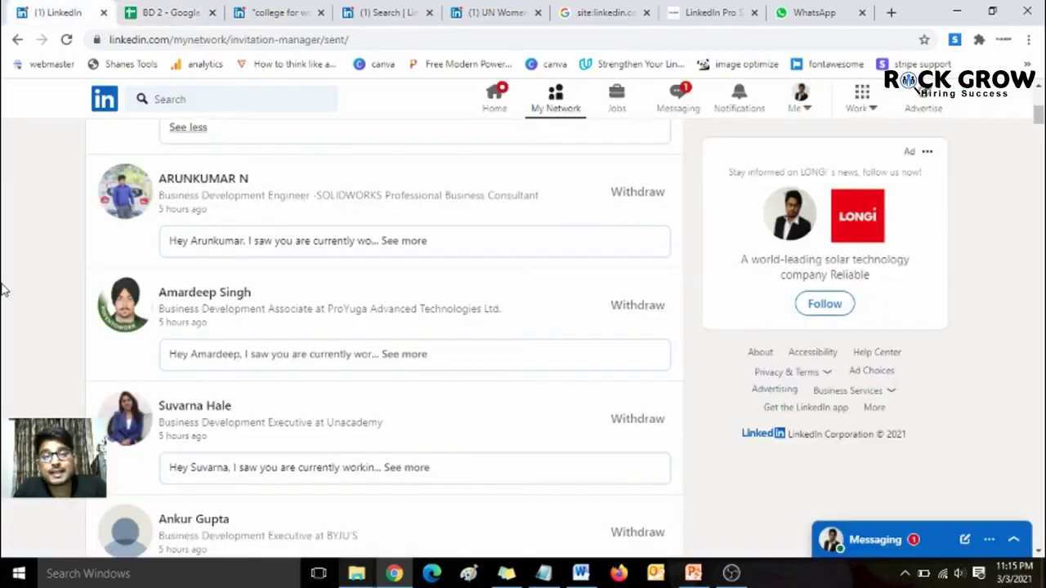
click(406, 241)
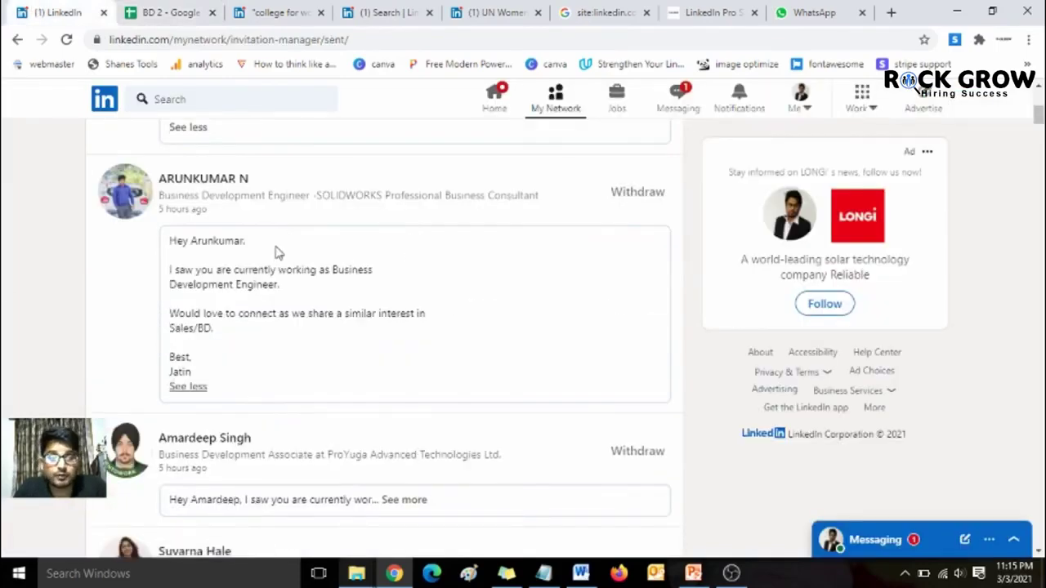
double_click(193, 242)
drag(334, 269, 279, 288)
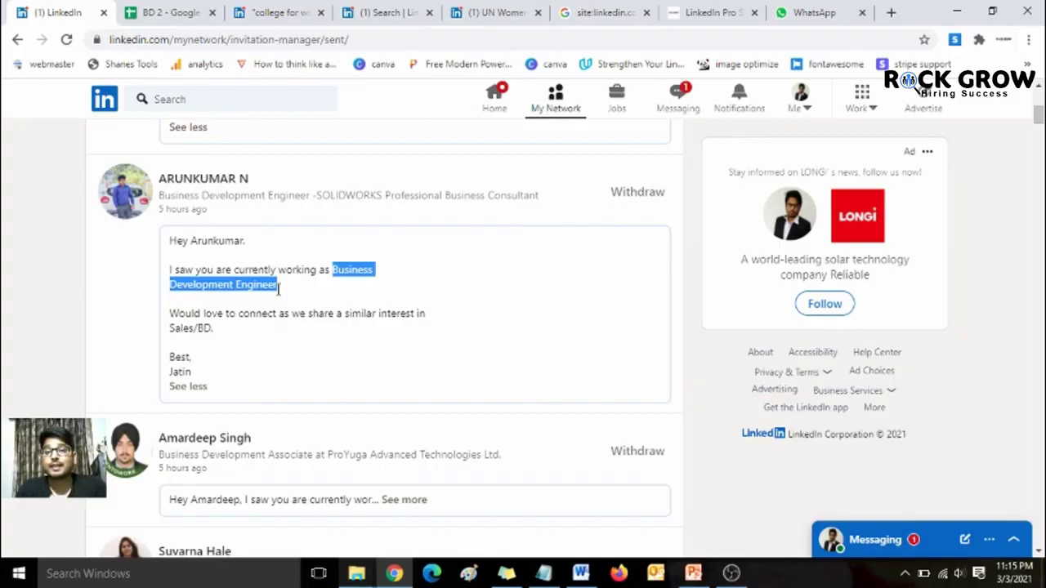
Step: Return to the BD 2 spreadsheet and point out the title and first name cells in row 1289
click(164, 12)
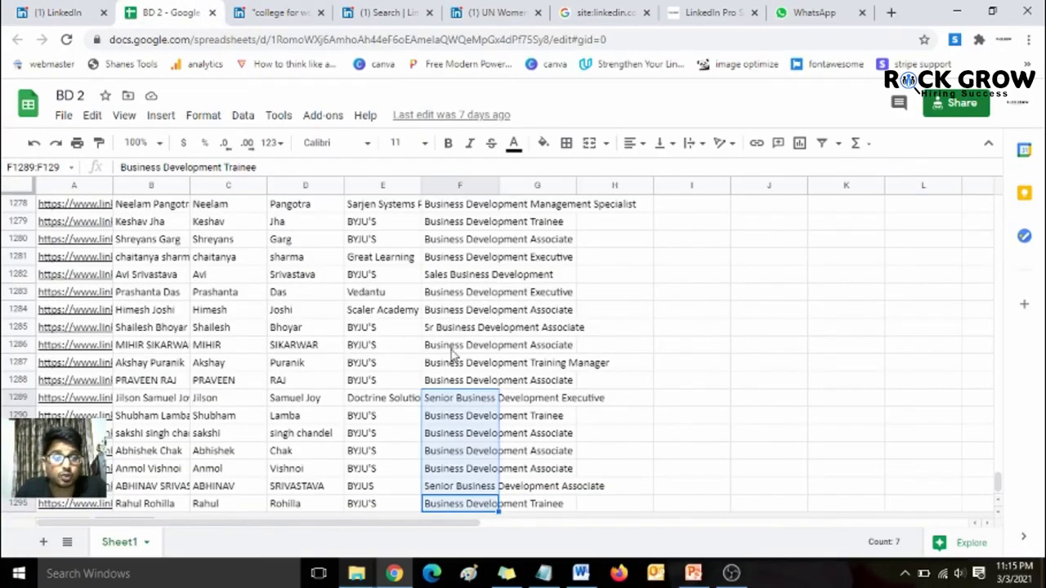
click(442, 400)
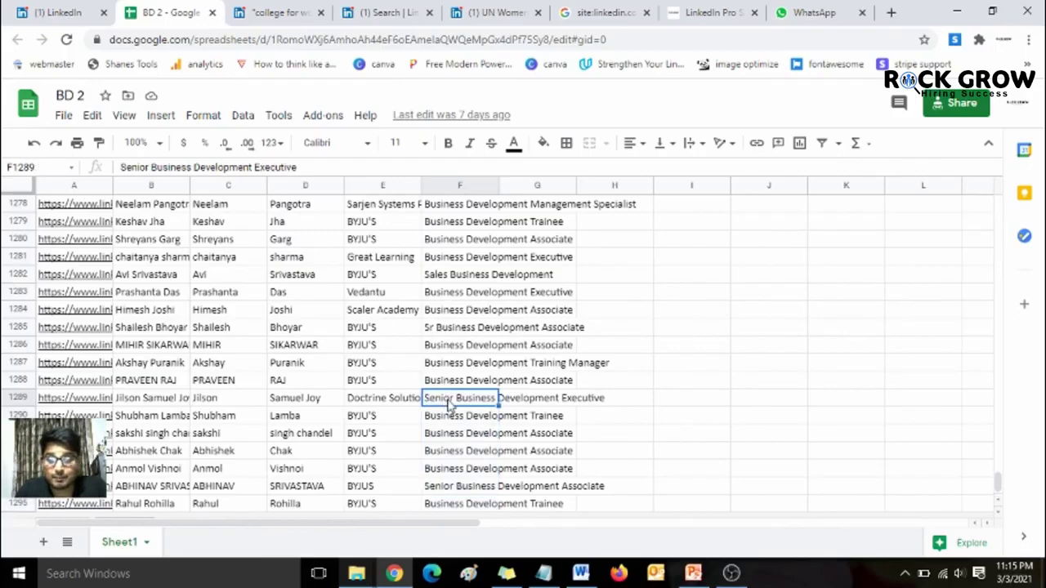
click(210, 400)
Step: Open the LinkedIn messages and look through the conversations started by the automated invitations
click(91, 10)
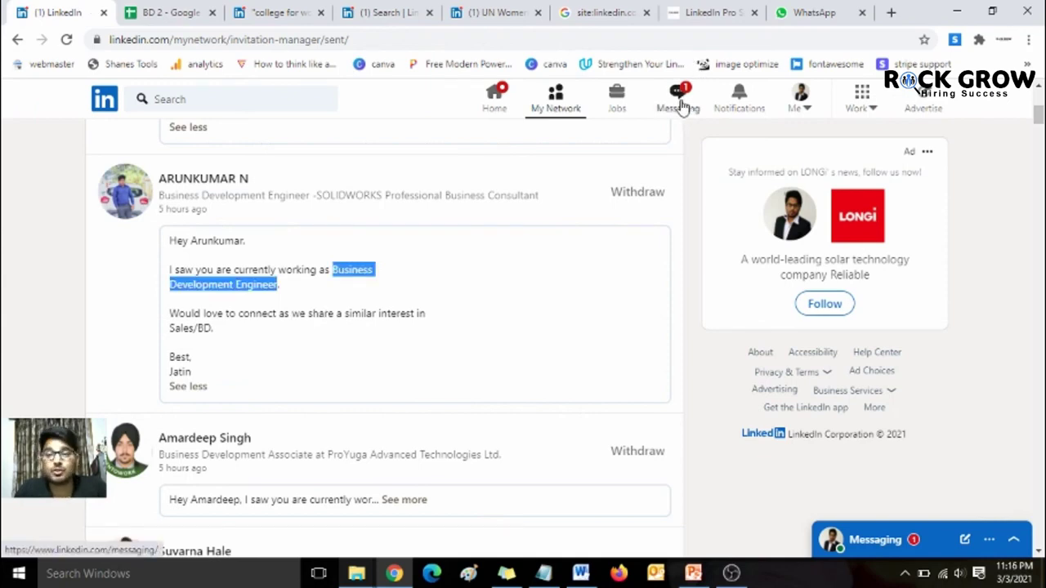
click(678, 98)
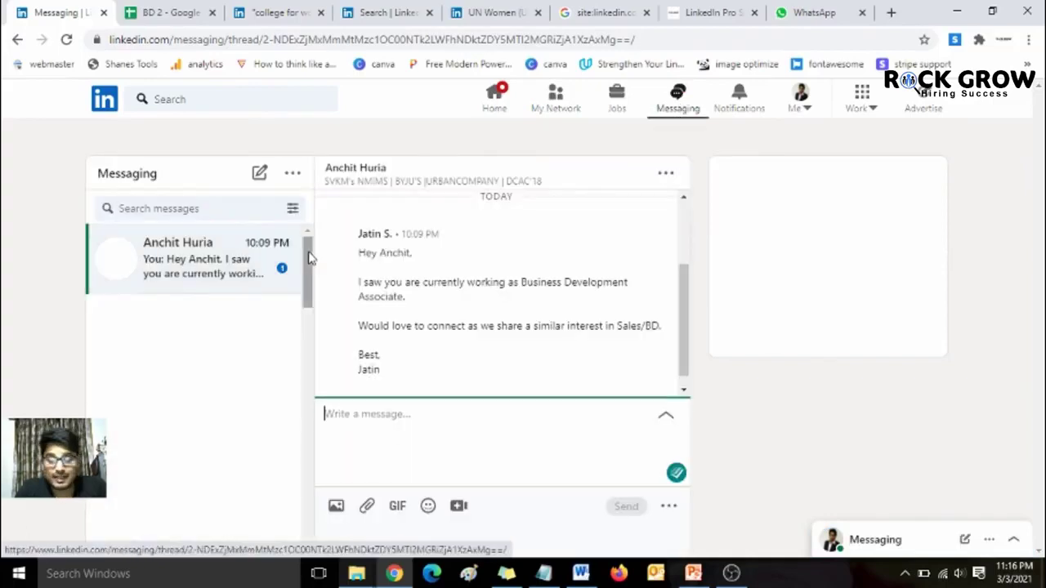
drag(309, 258, 306, 308)
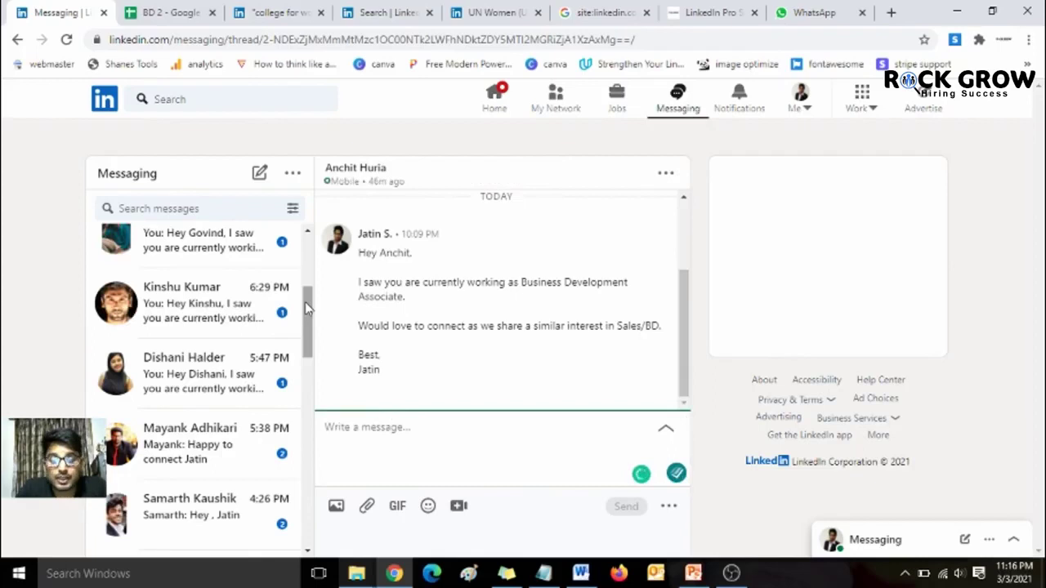
Step: Look through the LinkedIn Pro Sales workshop page on rockgrow.com, including the process diagram and the "What will you learn?" section
click(710, 13)
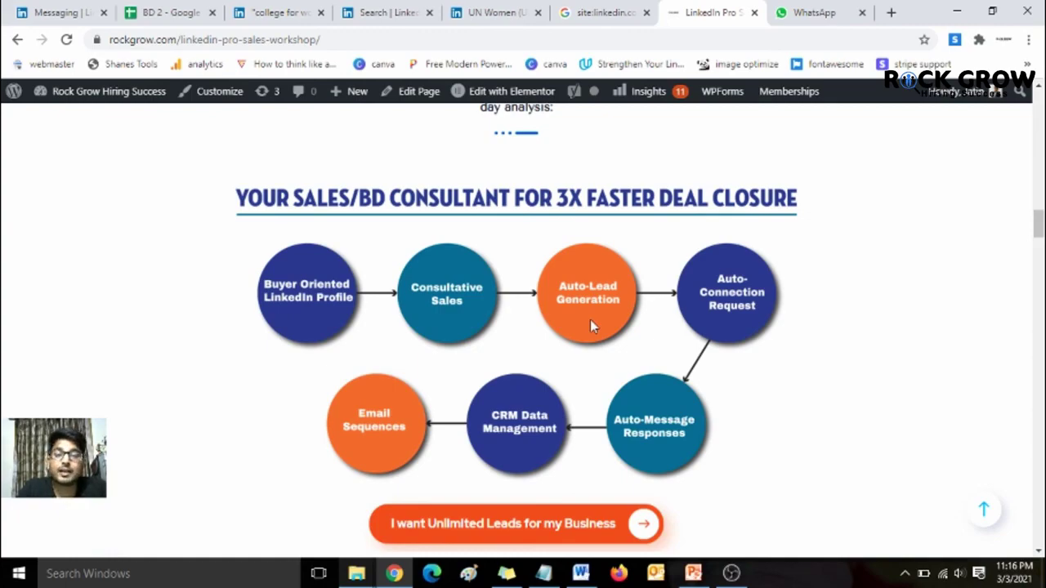
scroll(590, 319, up, 1)
scroll(590, 319, down, 10)
scroll(590, 320, up, 3)
scroll(590, 319, up, 5)
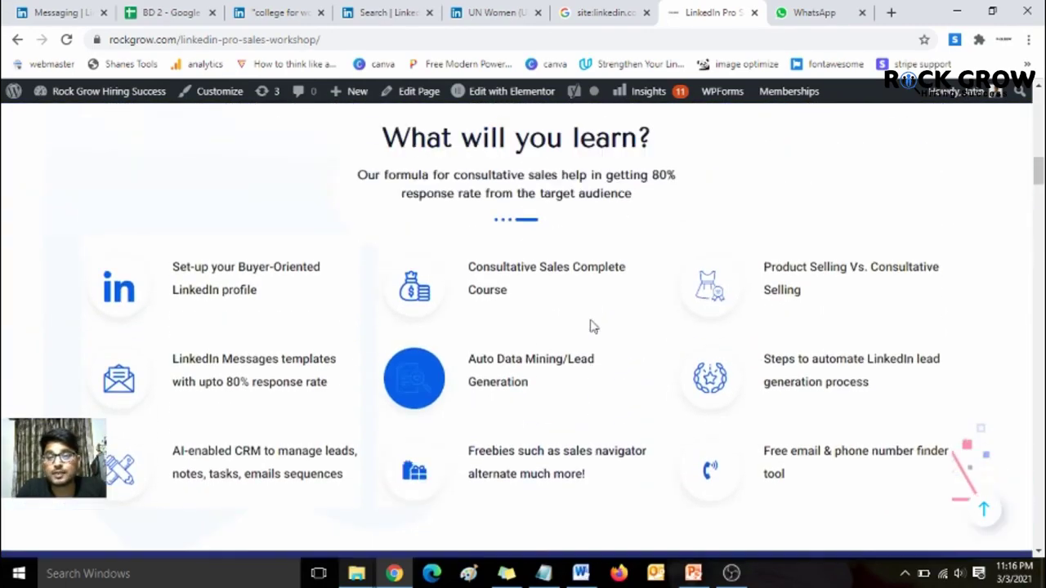
scroll(590, 320, down, 2)
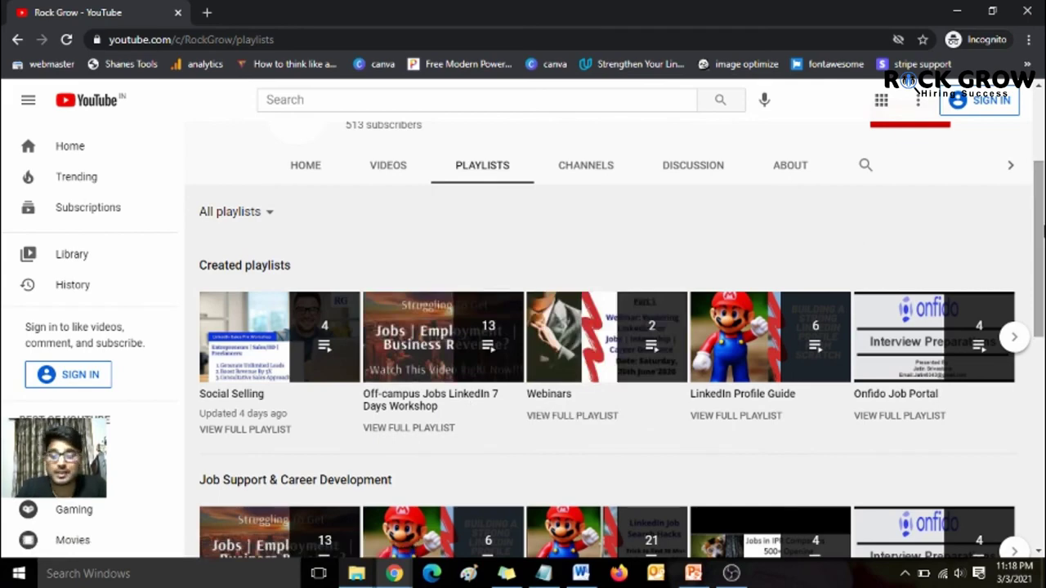
Step: Browse the Rock Grow channel's YouTube playlists down to the Explore Startup Hub section
scroll(1039, 245, down, 2)
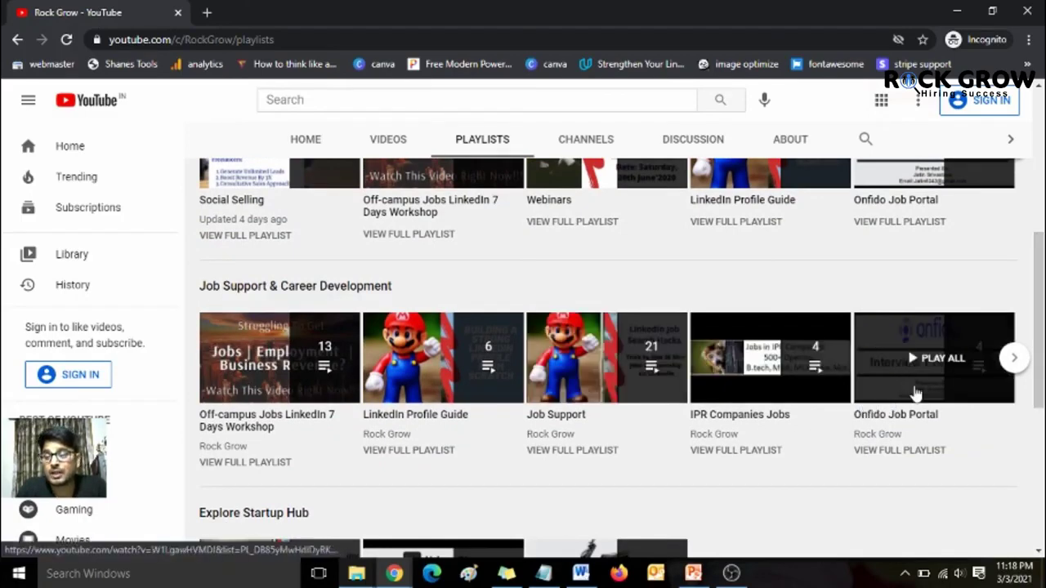
scroll(493, 303, down, 2)
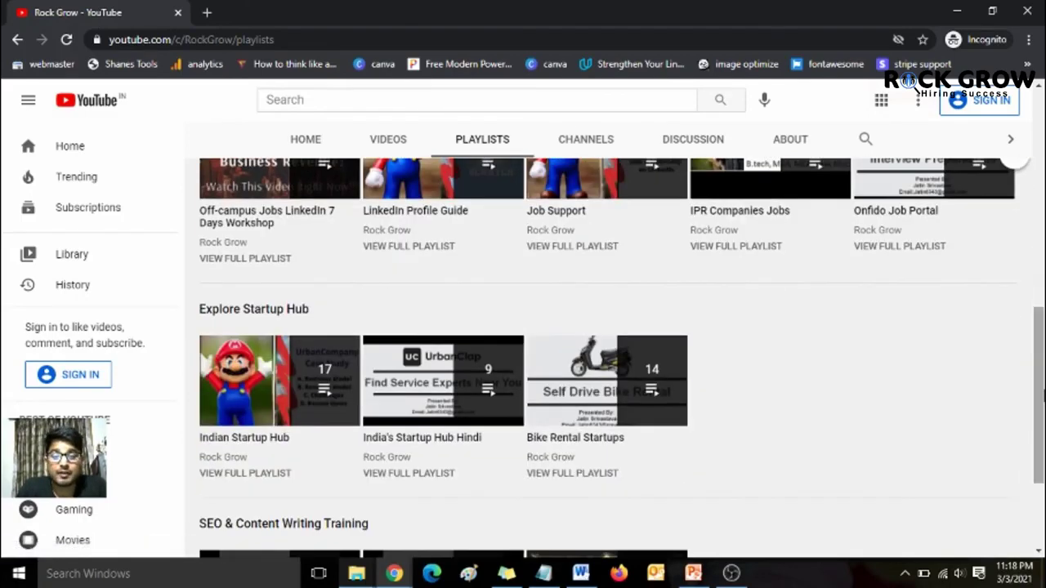